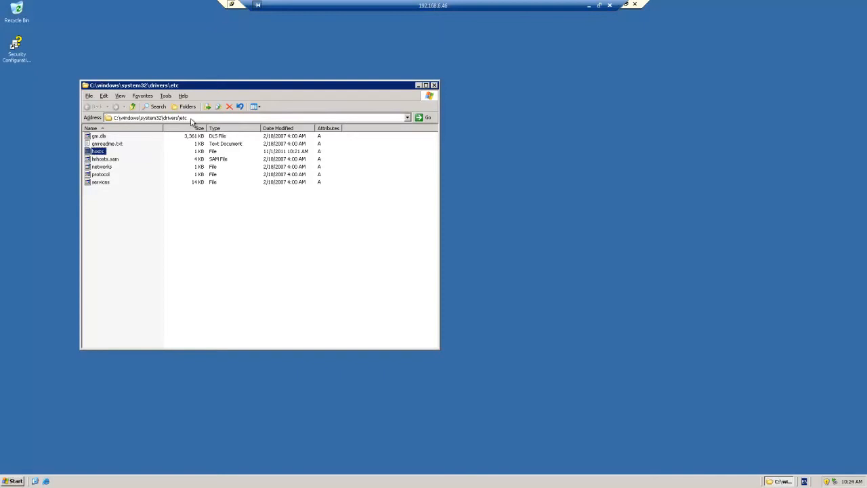
Step: Open cmsservera's hosts file in WordPad (192.168.6.45 to cmspool.supportpool.com) and window the remote session
right_click(99, 152)
click(118, 157)
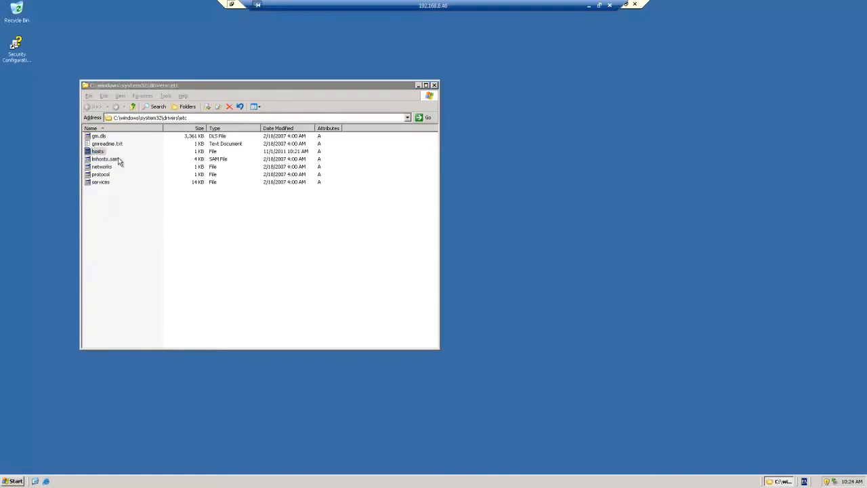
click(372, 226)
click(457, 329)
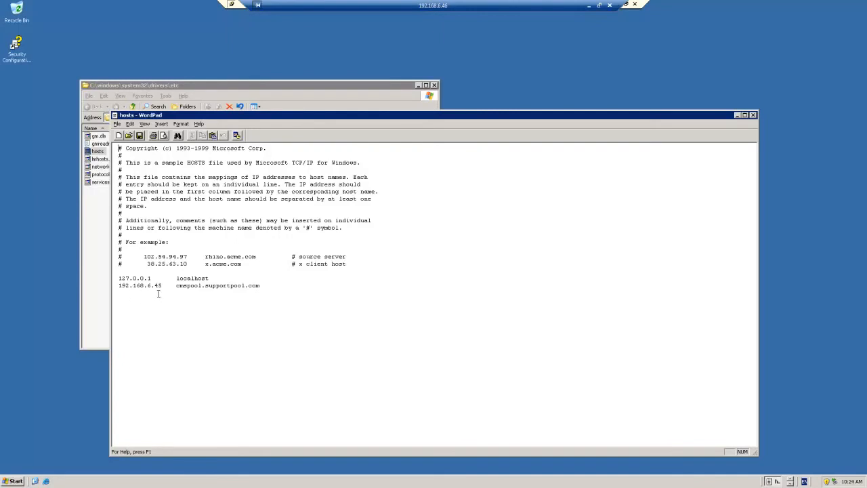
click(625, 4)
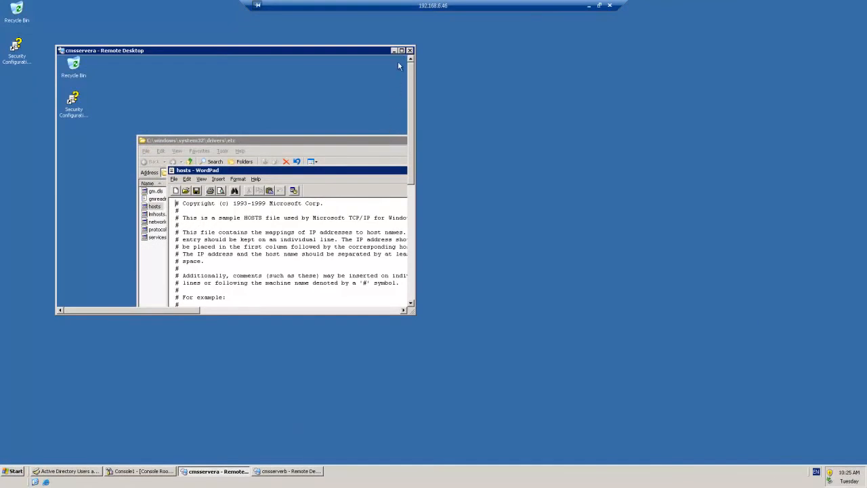
Step: Move the hosts WordPad window aside and minimize the cmsservera remote session
drag(381, 172, 272, 124)
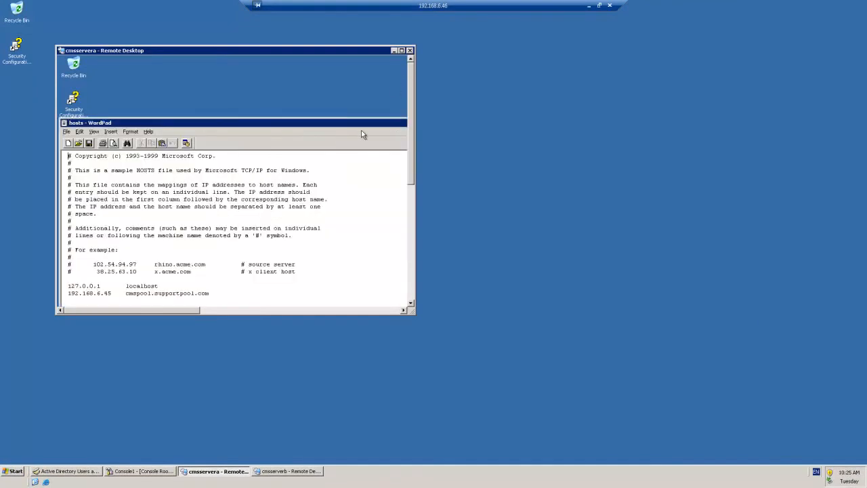
drag(351, 123, 303, 123)
drag(400, 125, 324, 131)
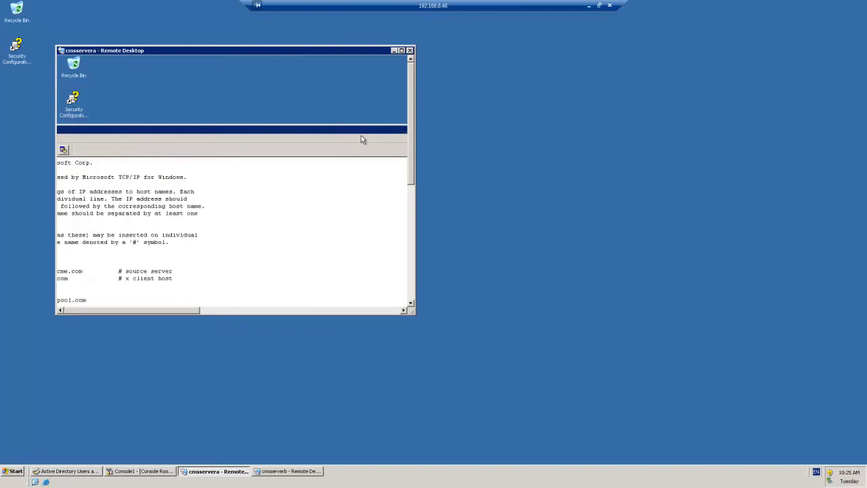
click(394, 51)
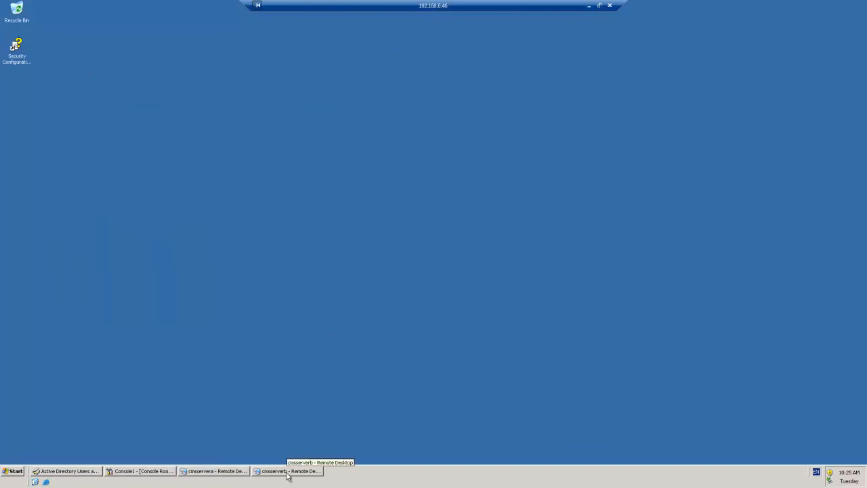
Step: Bring the cmsserverb session to full screen with its drivers\etc folder showing
click(287, 475)
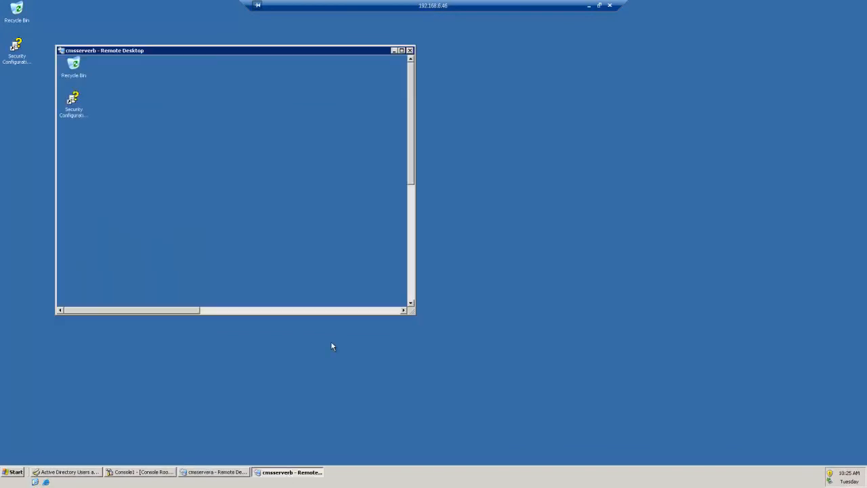
click(404, 51)
click(98, 481)
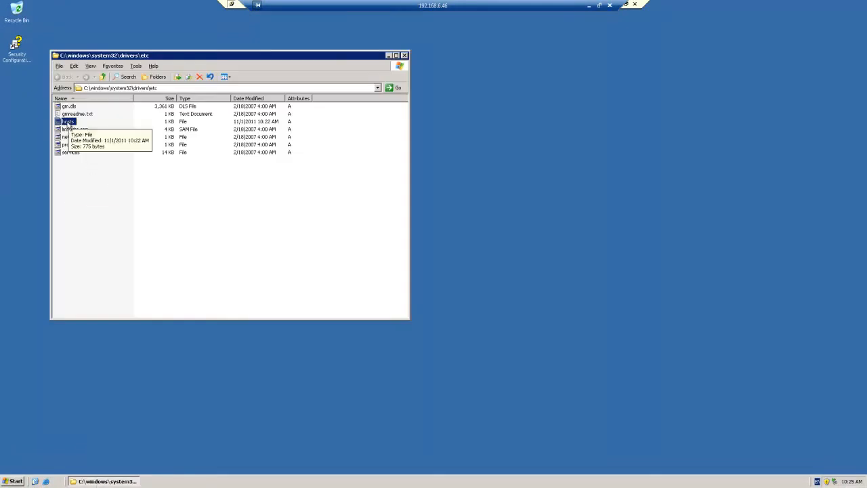
Step: Open cmsserverb's hosts file in WordPad to check the 192.168.6.47 cmspool.supportpool.com entry
right_click(68, 124)
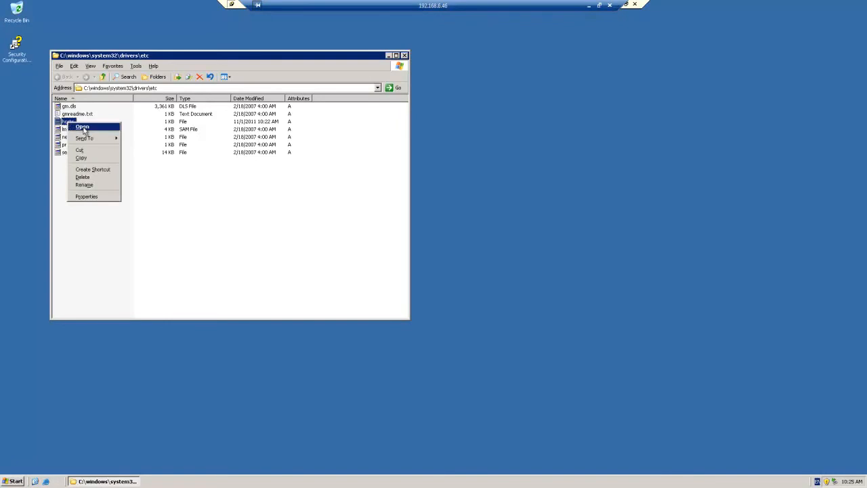
click(82, 128)
click(378, 224)
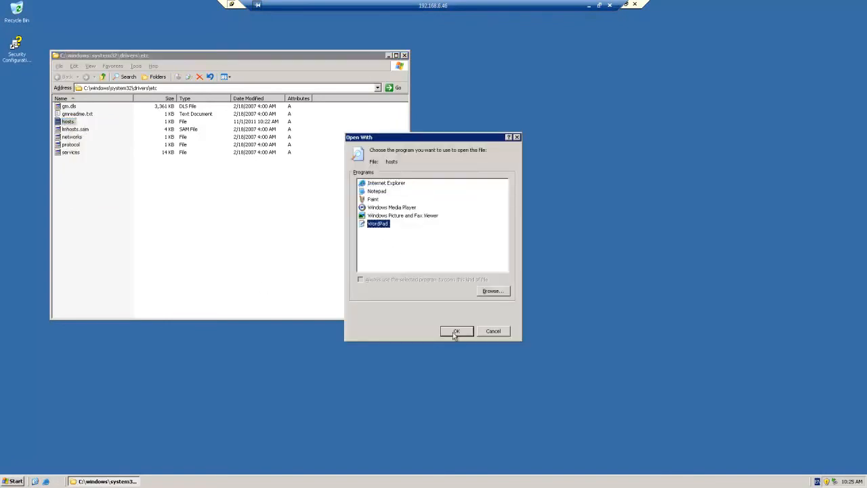
click(456, 332)
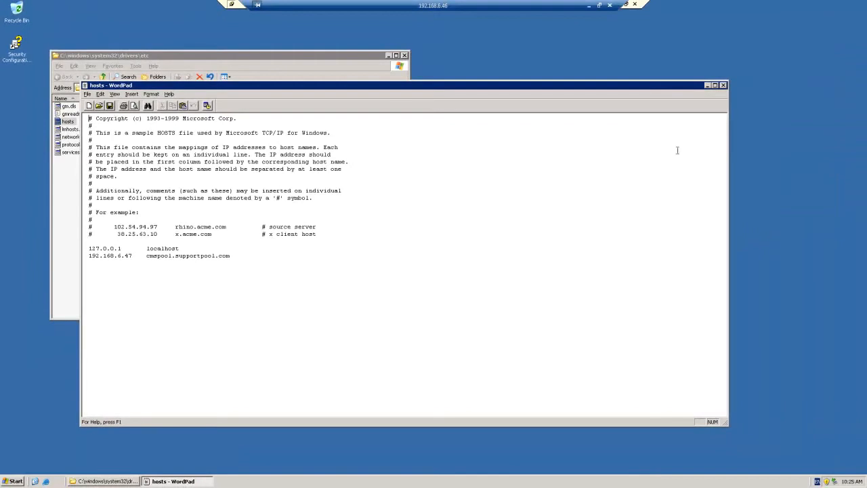
Step: Close WordPad, then window and minimize the cmsserverb remote session
click(722, 85)
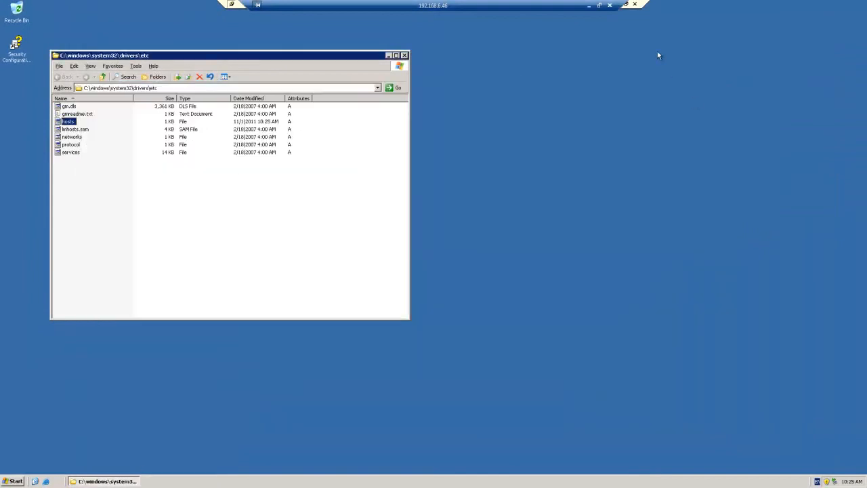
click(625, 5)
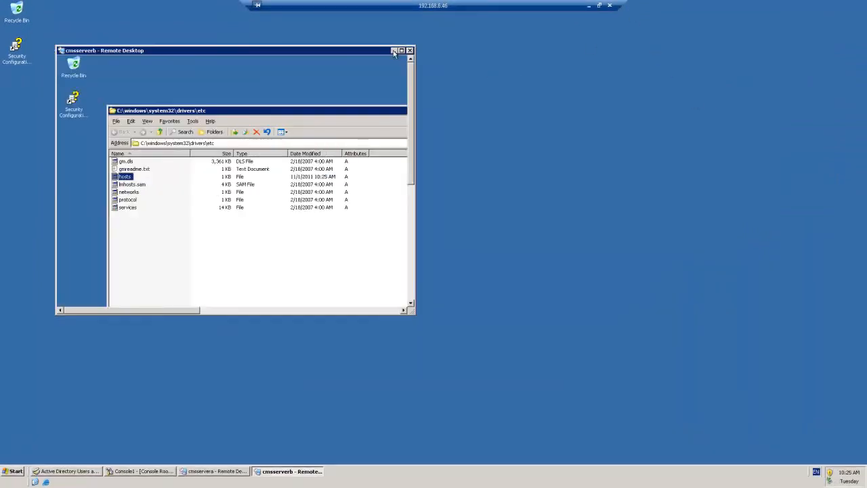
click(393, 50)
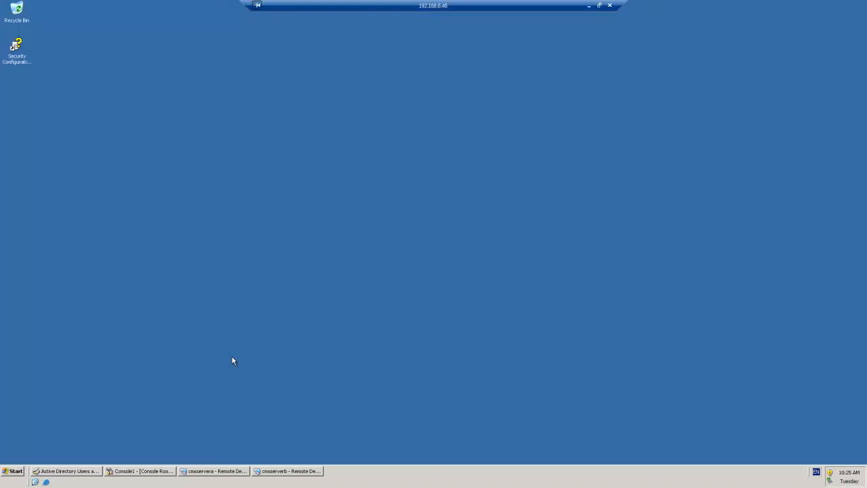
Step: Launch Internet Explorer and permanently dismiss the enhanced security warning
click(15, 472)
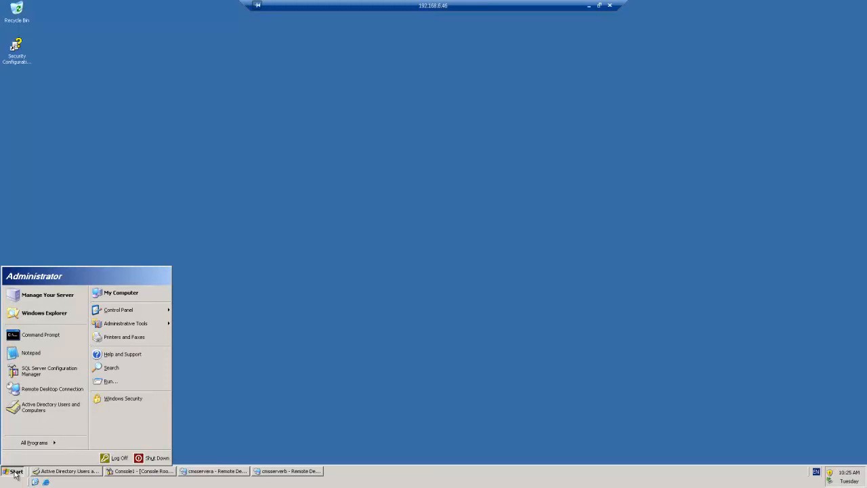
click(46, 482)
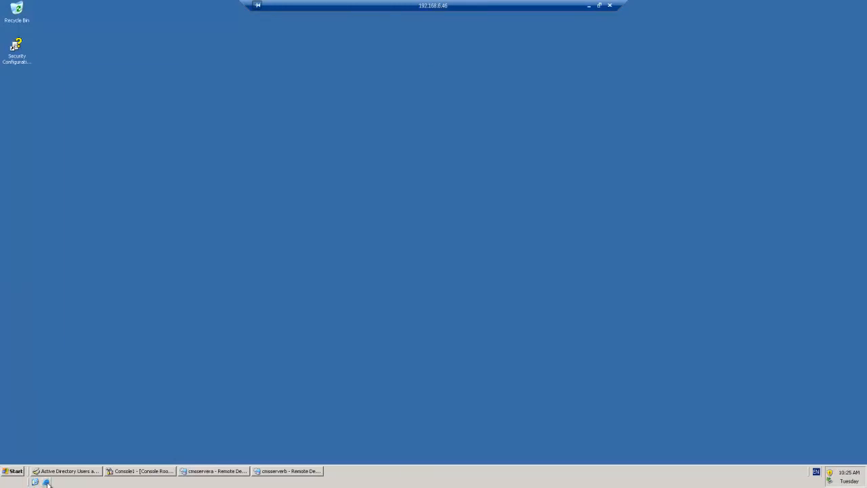
click(213, 222)
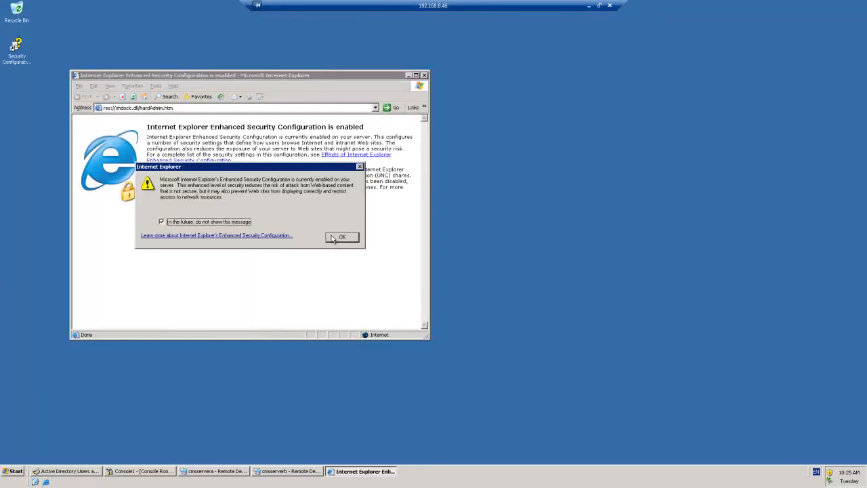
click(334, 238)
Step: Browse to 192.168.6.46/certsrv and sign in as Administrator with the account password
click(258, 107)
text(19)
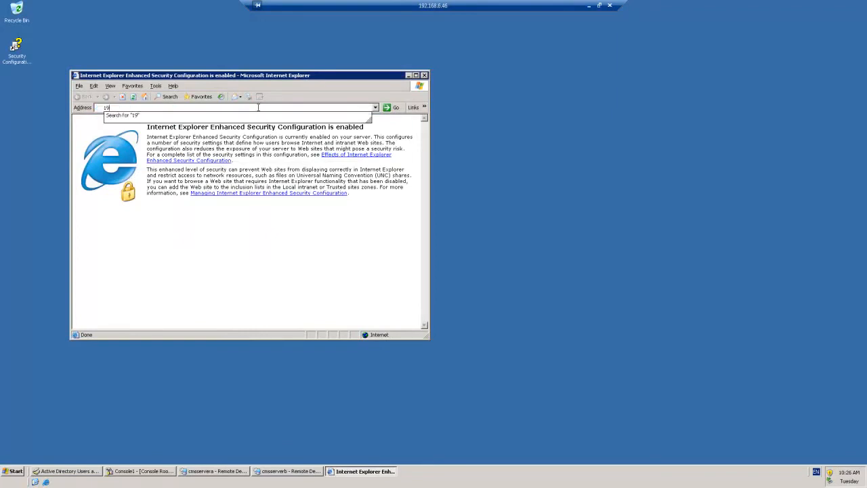
text(2.168.6.46/certsrv)
key(Return)
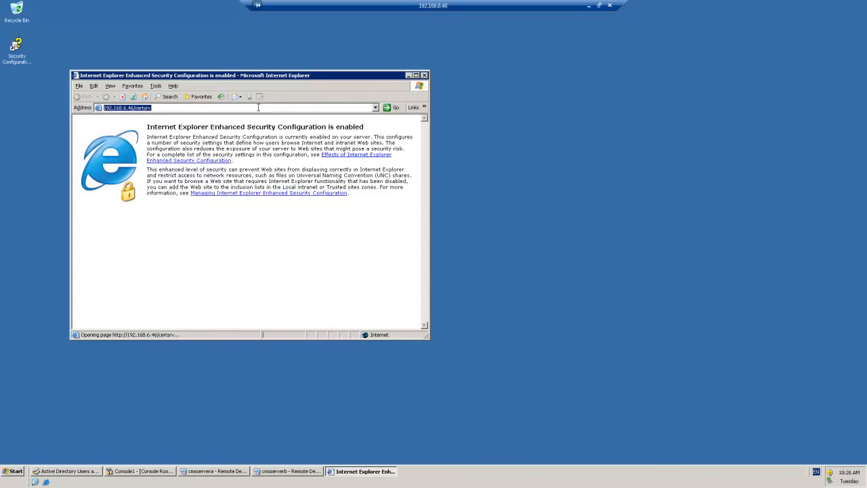
text(Administrator)
key(Tab)
text(*******)
key(Return)
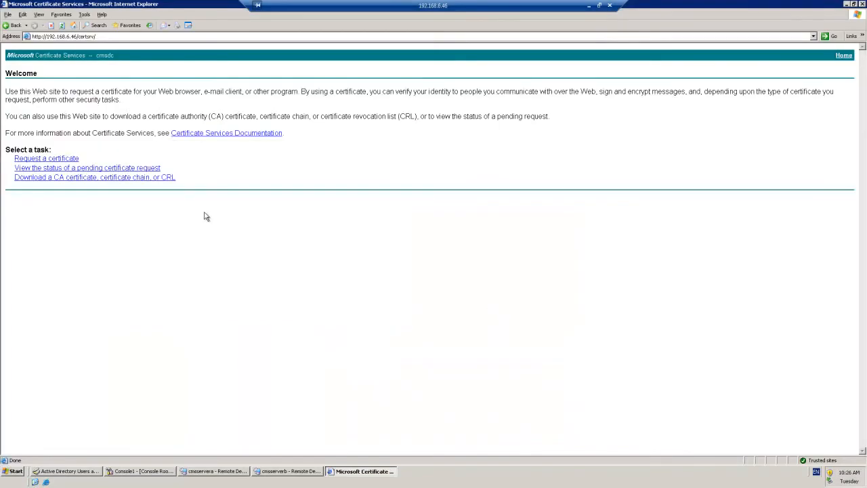
Step: Start an advanced certificate request to create and submit a request to this CA
click(63, 158)
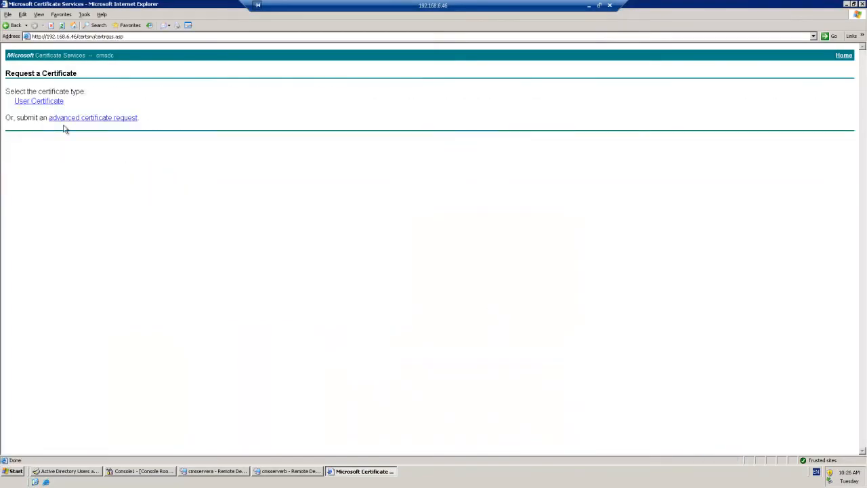
click(79, 119)
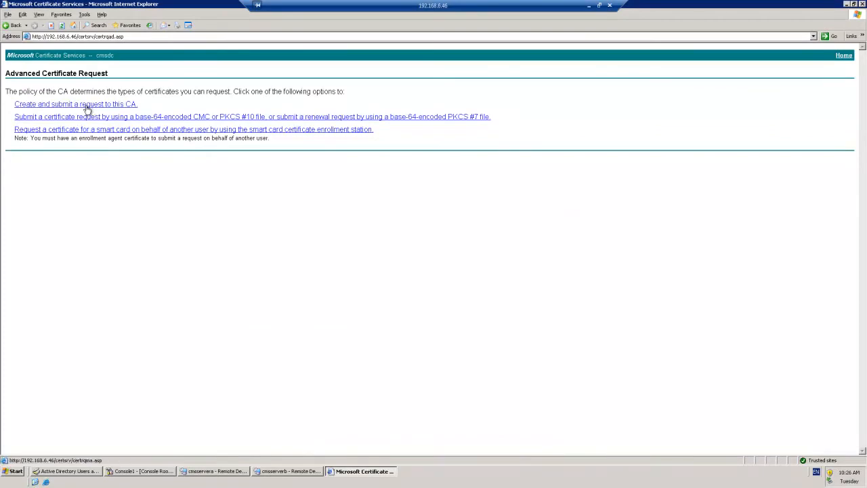
click(86, 108)
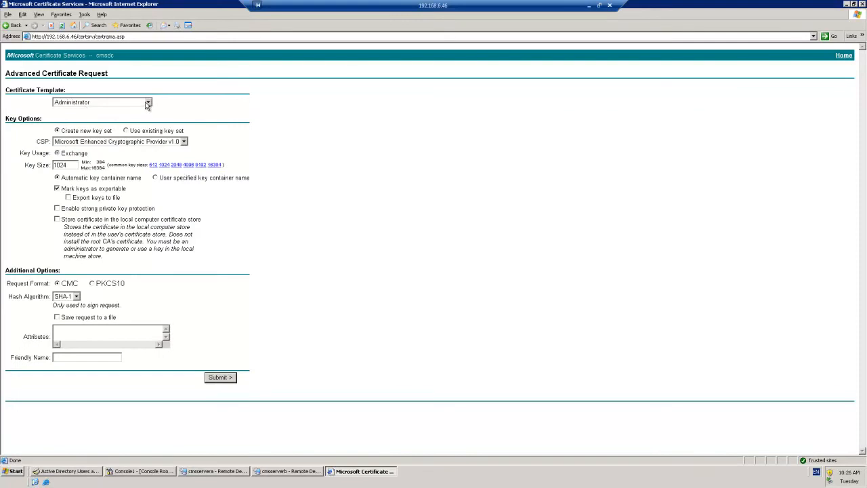
Step: Choose the CMS Web Server template and enter the name cmspool.supportpool.com
click(146, 102)
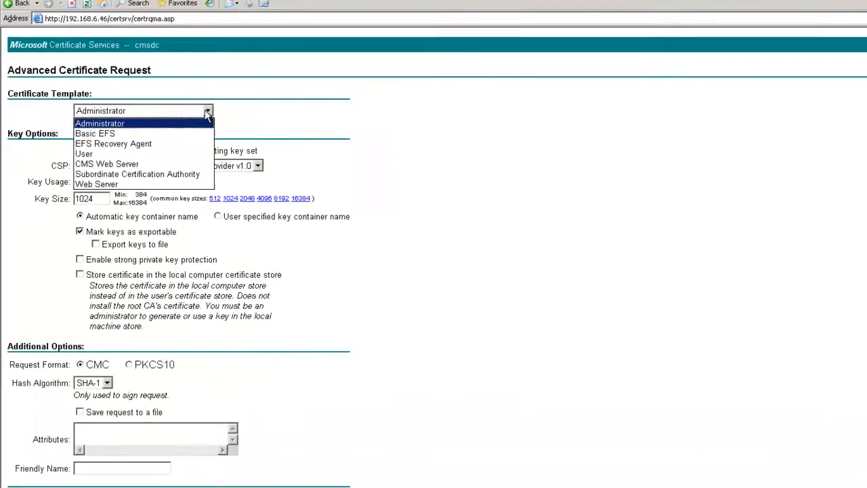
click(129, 159)
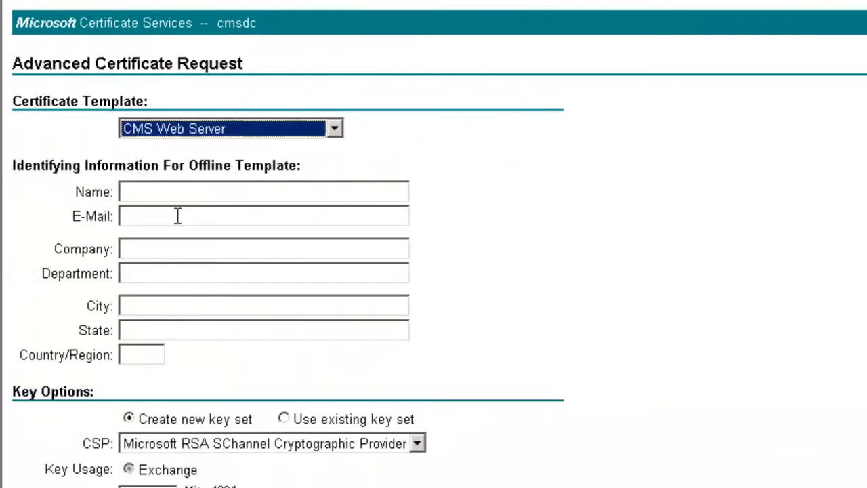
click(148, 193)
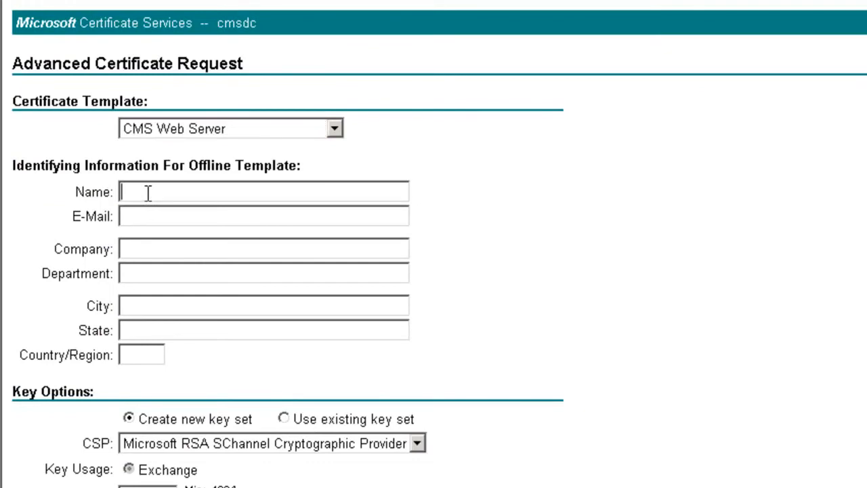
text(cms)
text(tool.supportpool,)
key(BackSpace)
text(.com)
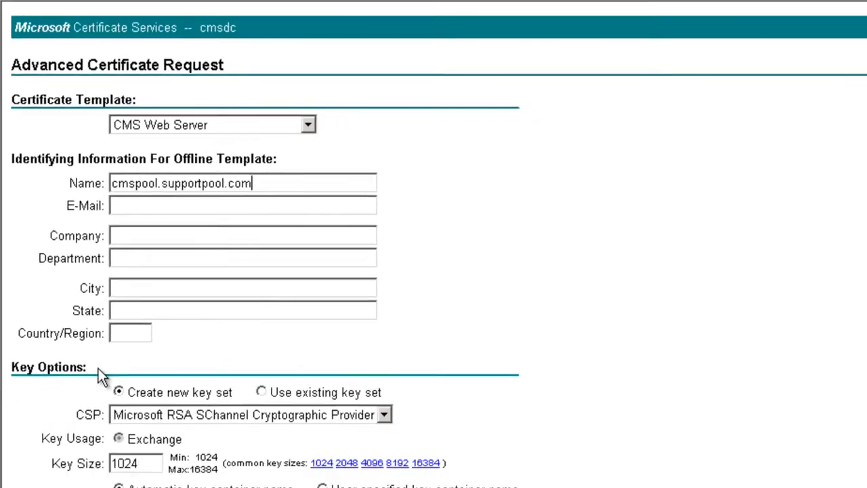
Step: Mark the keys as exportable and set the friendly name to cmspool
click(66, 325)
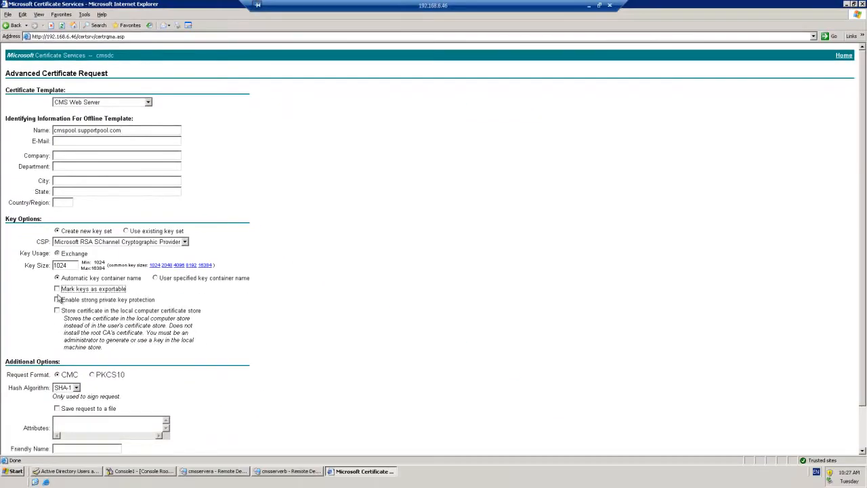
click(58, 289)
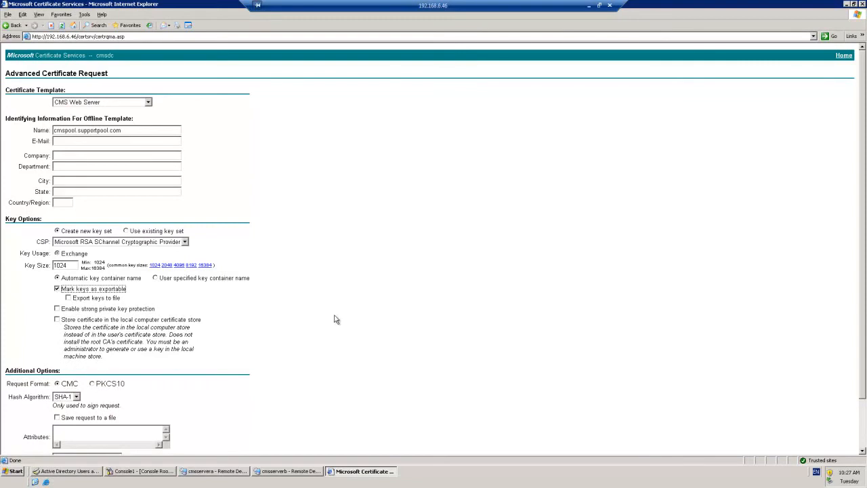
scroll(336, 319, down, 3)
click(80, 400)
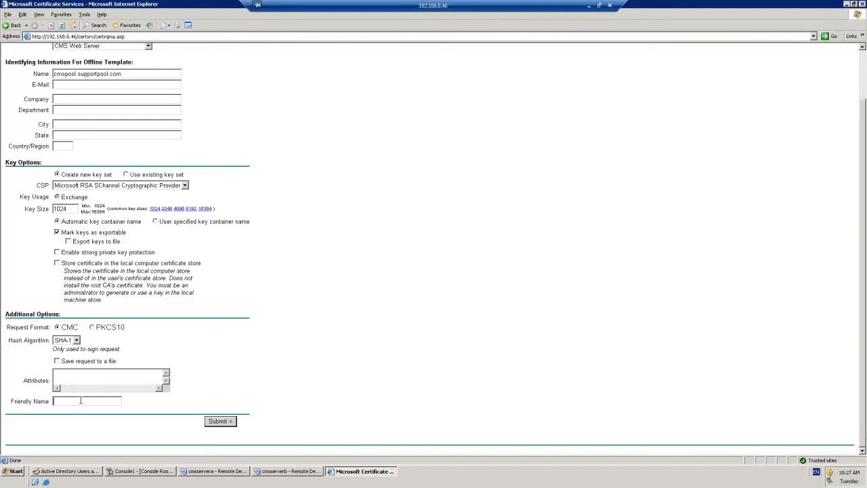
text(cmspool)
Step: Submit the request and install the issued cmspool certificate, allowing both prompts
click(218, 422)
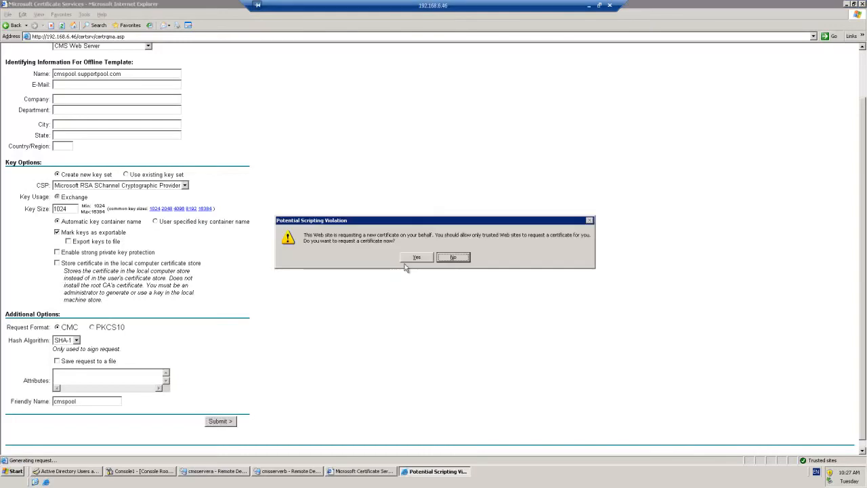
click(412, 259)
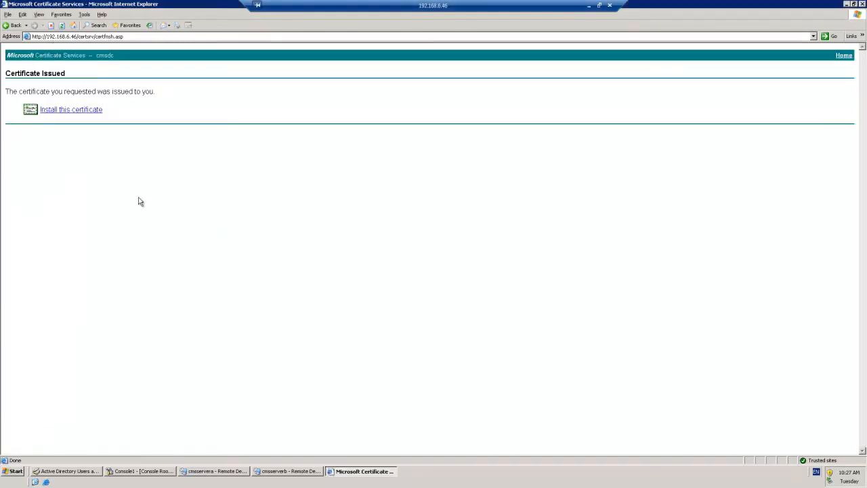
click(76, 110)
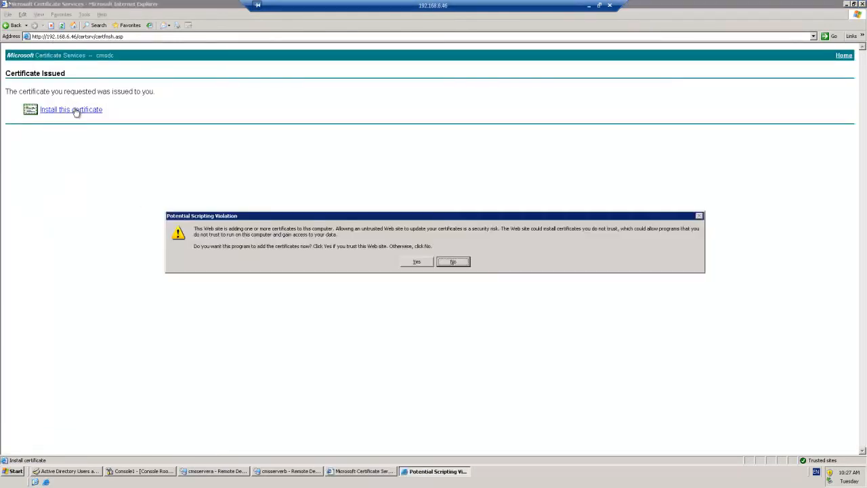
click(414, 262)
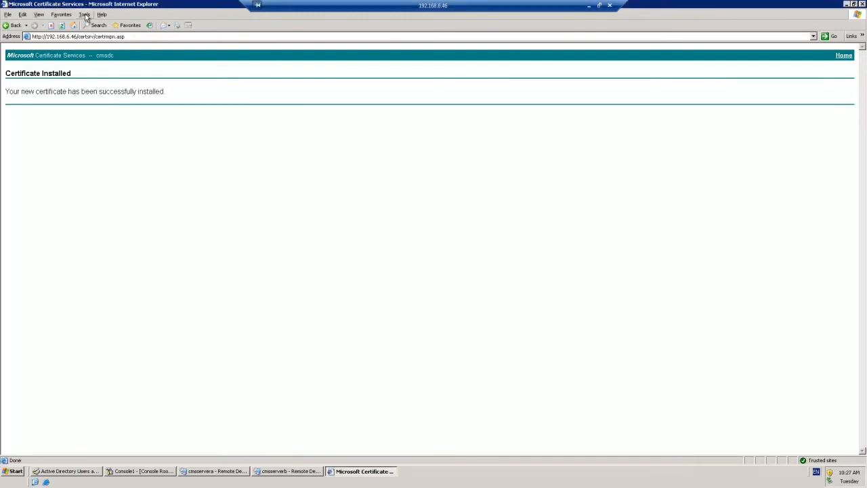
Step: Show the Certificates list from Internet Options > Content and select the cmspool certificate
click(84, 15)
click(105, 67)
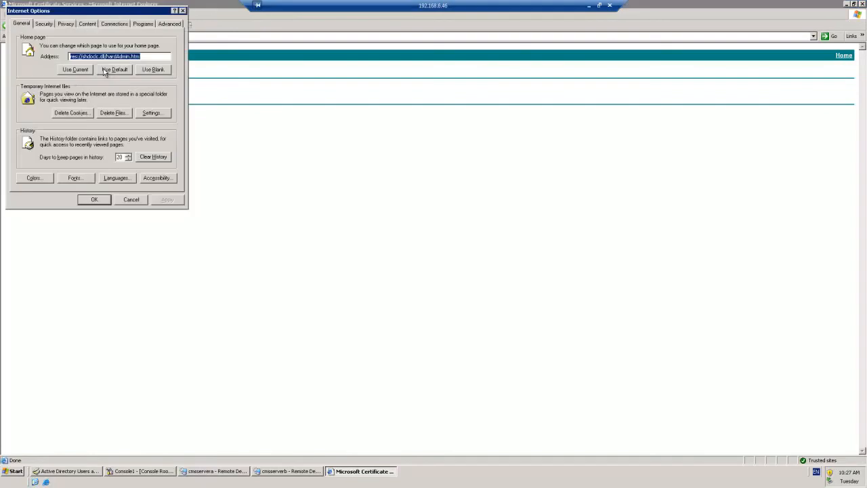
drag(101, 12, 163, 46)
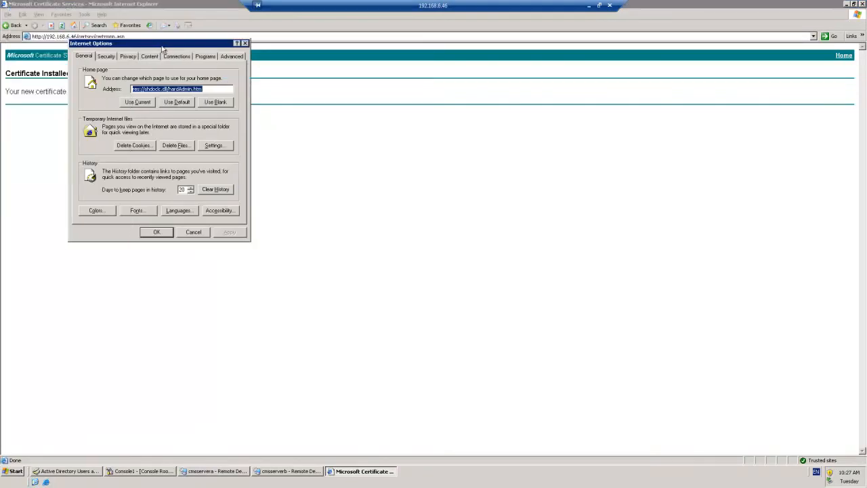
click(107, 57)
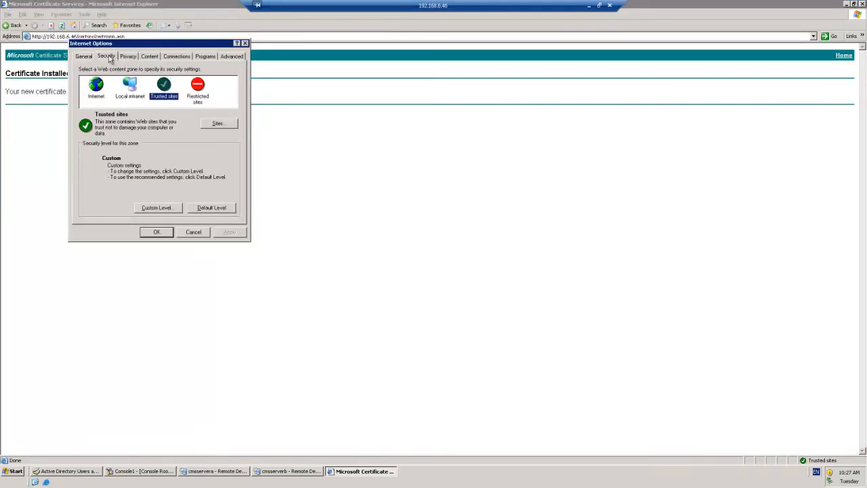
click(150, 57)
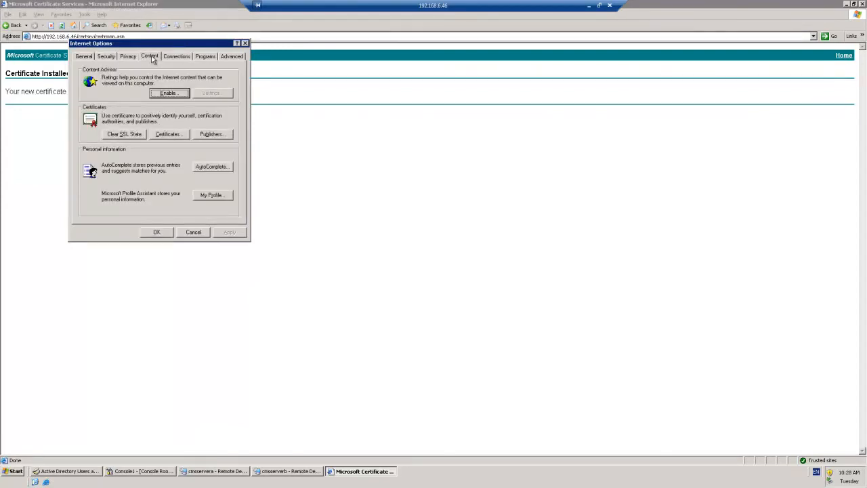
click(168, 135)
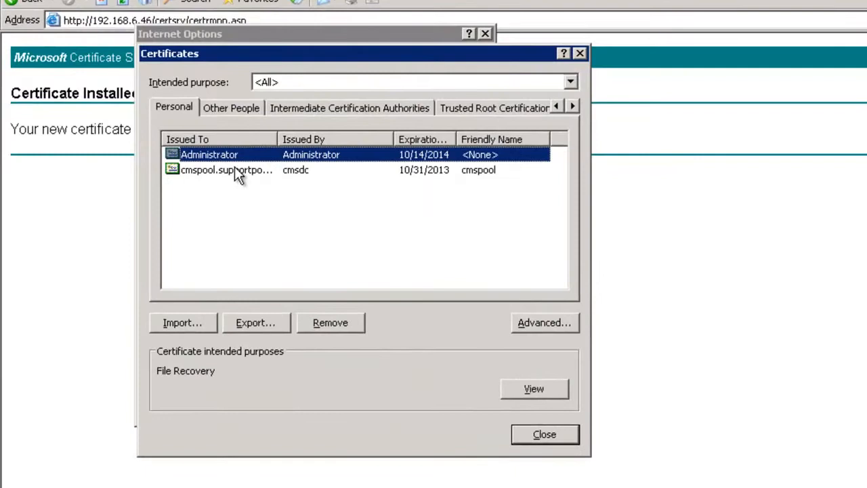
click(236, 171)
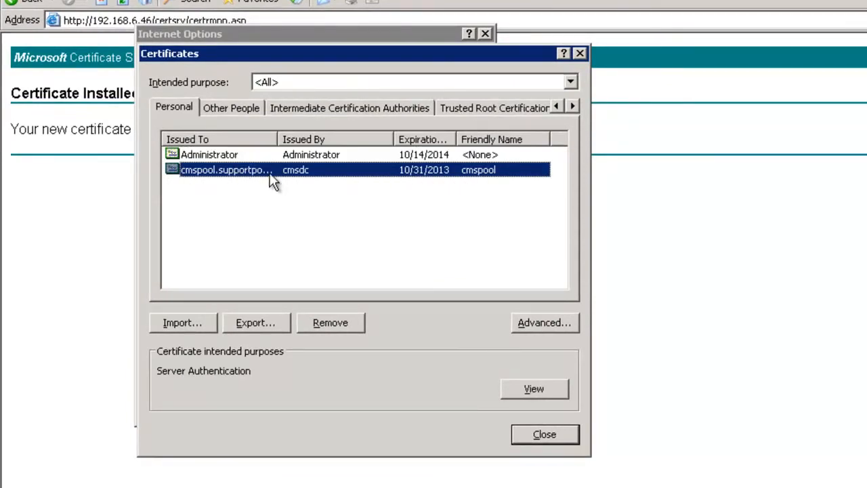
Step: Export the cmspool certificate with its private key as PFX including the full certification path
click(255, 323)
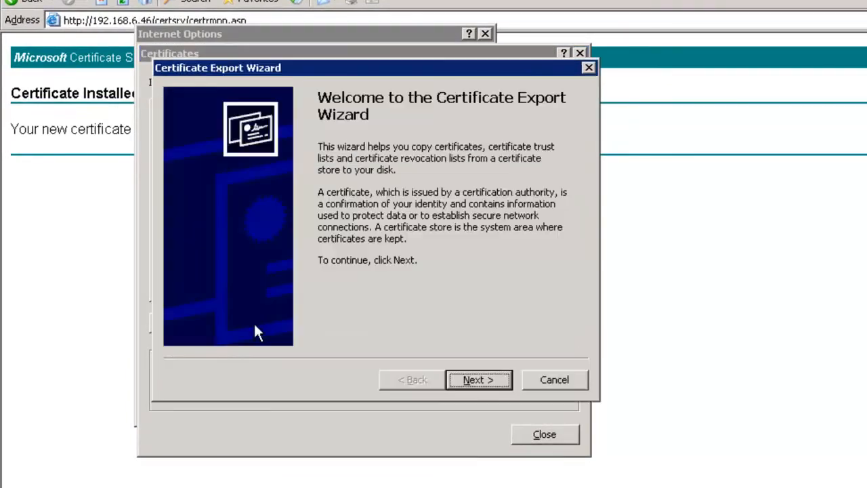
click(473, 380)
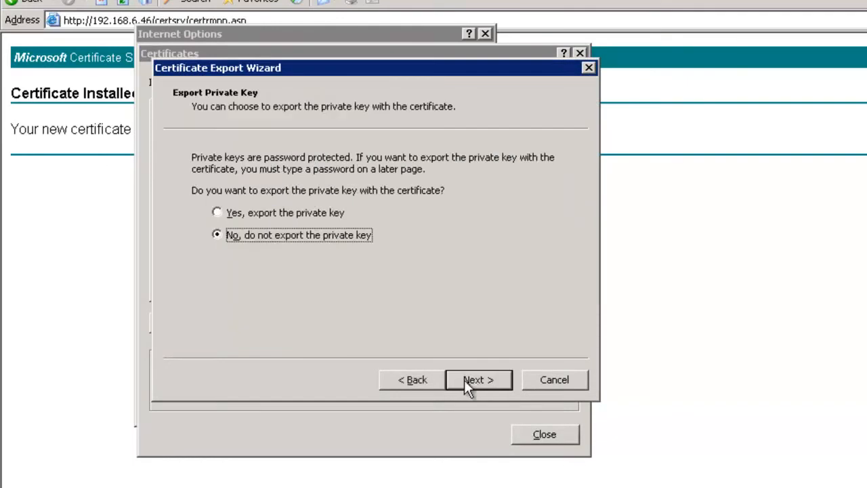
click(217, 212)
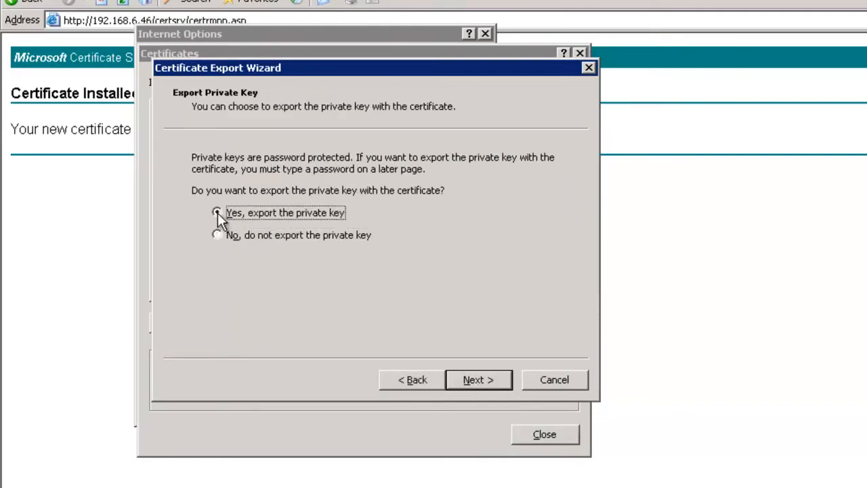
click(494, 383)
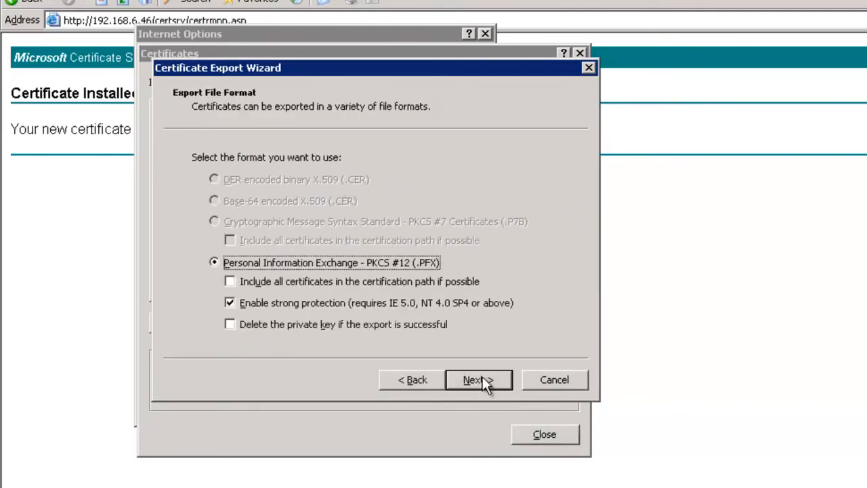
click(230, 281)
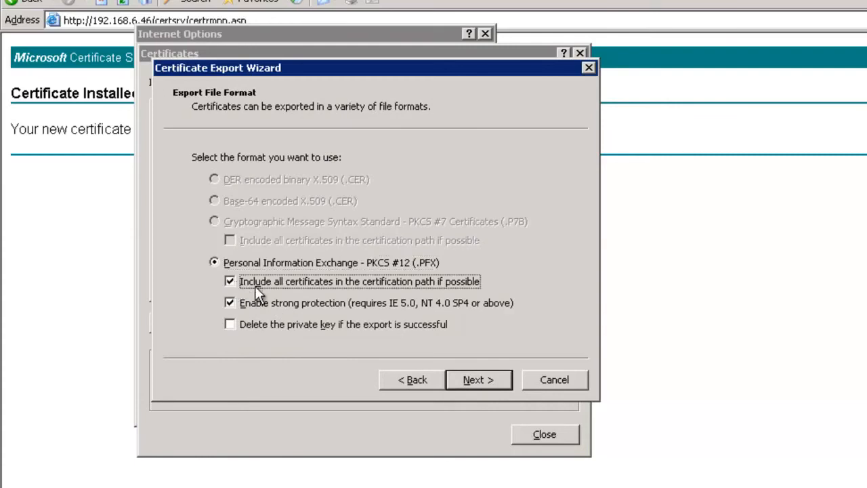
click(485, 380)
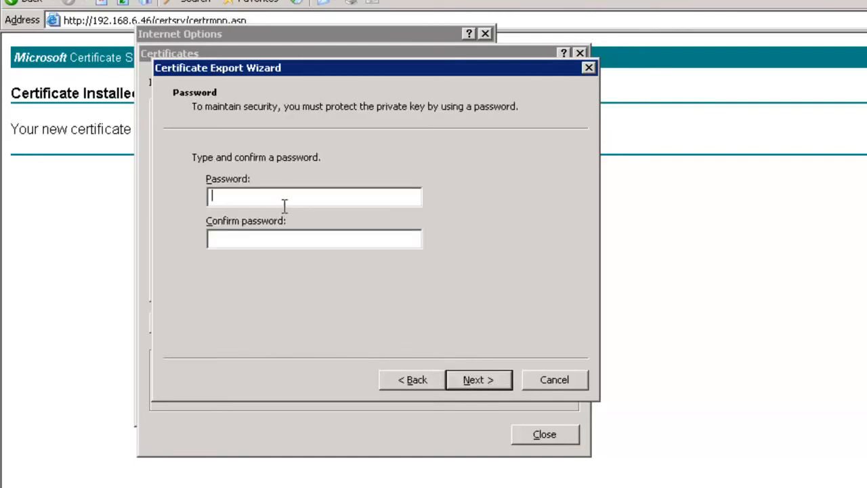
Step: Protect the export with a password, entered and confirmed
text(•••••••)
double_click(284, 200)
key(BackSpace)
text(••)
text(••)
key(Tab)
text(•••••••)
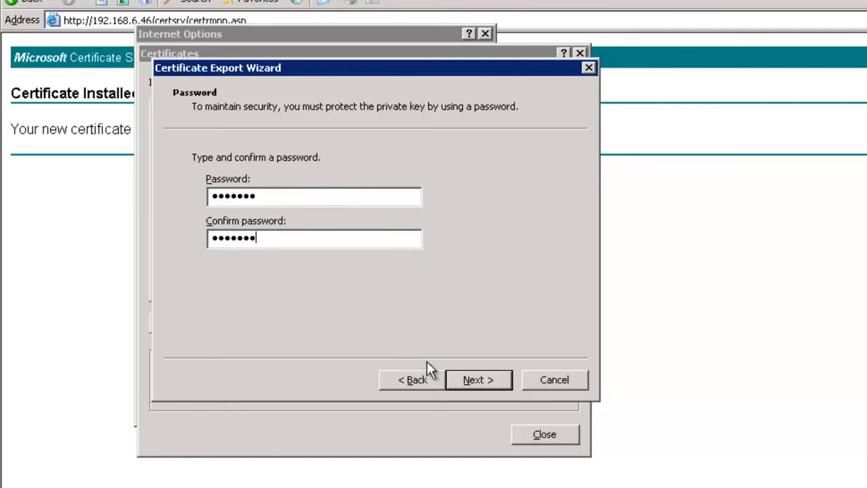
click(478, 380)
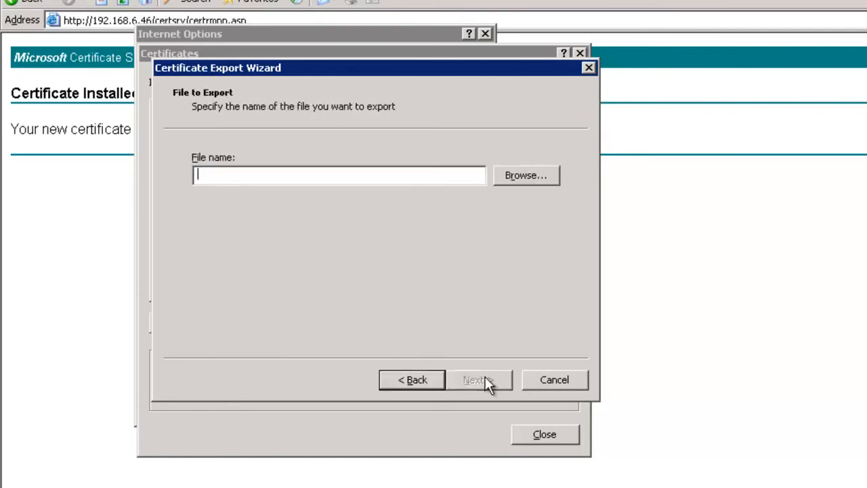
Step: Save the export as server in a new C:\certs folder, finish, and close the certificate list
click(522, 176)
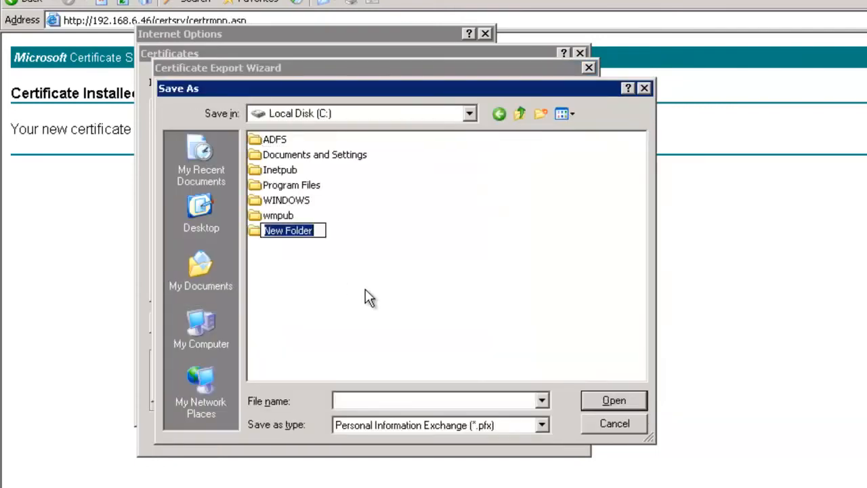
text(certs)
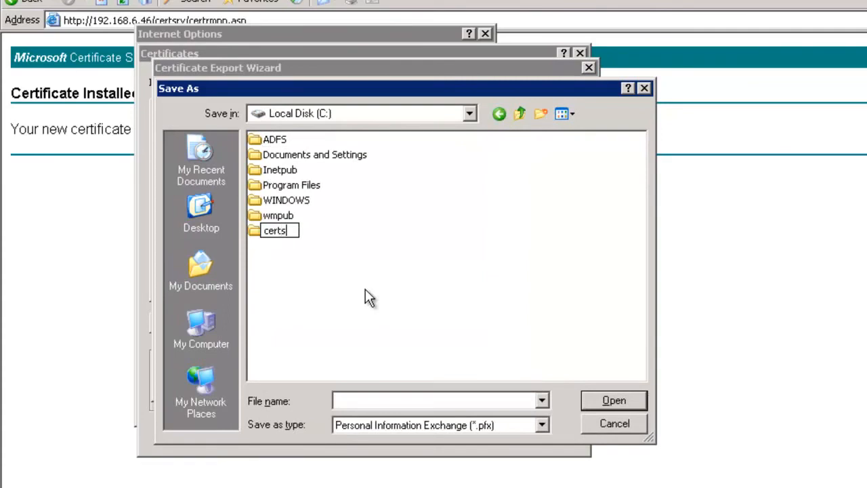
key(Return)
key(Return)
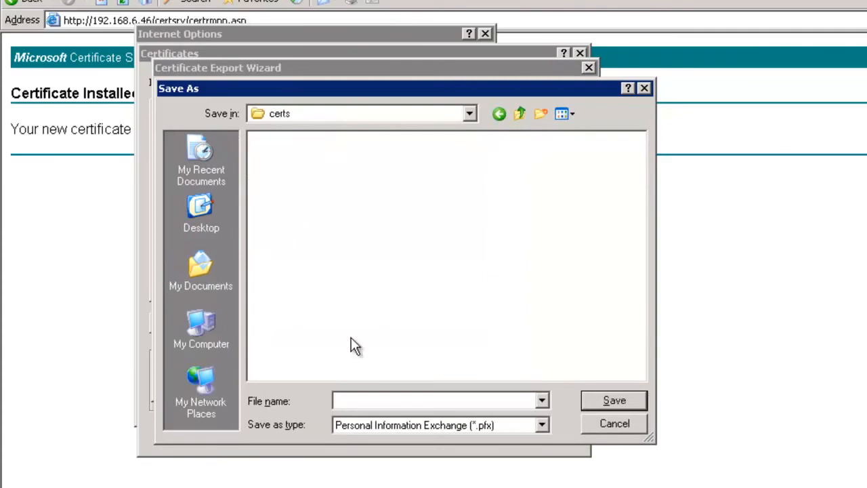
text(server)
click(614, 400)
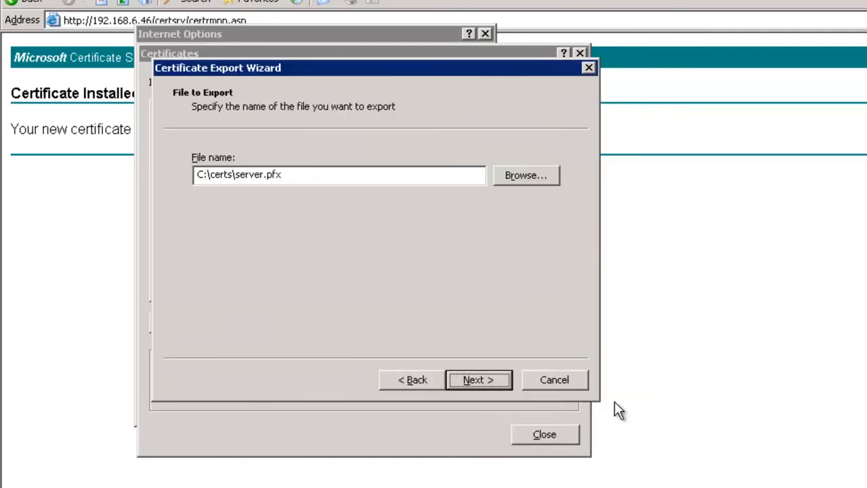
click(478, 378)
click(480, 380)
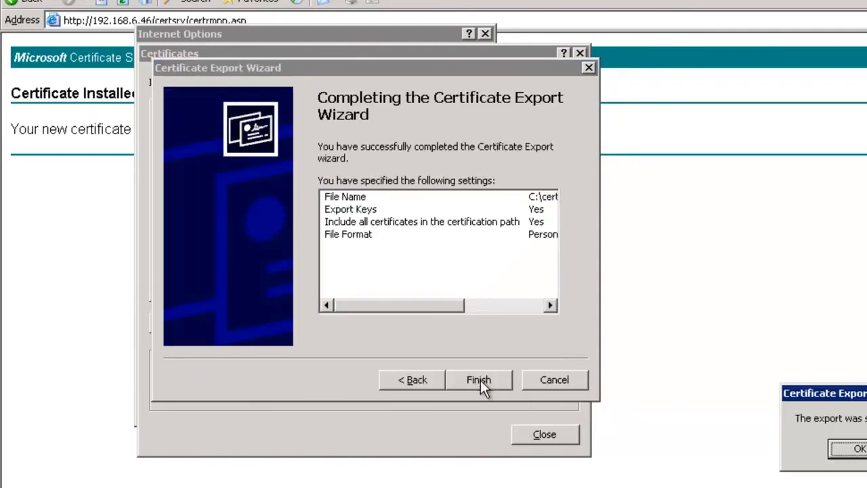
click(854, 449)
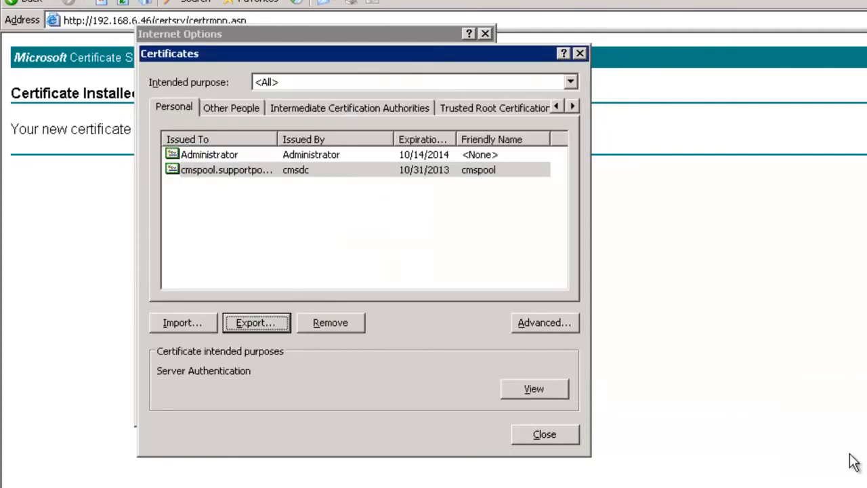
click(535, 435)
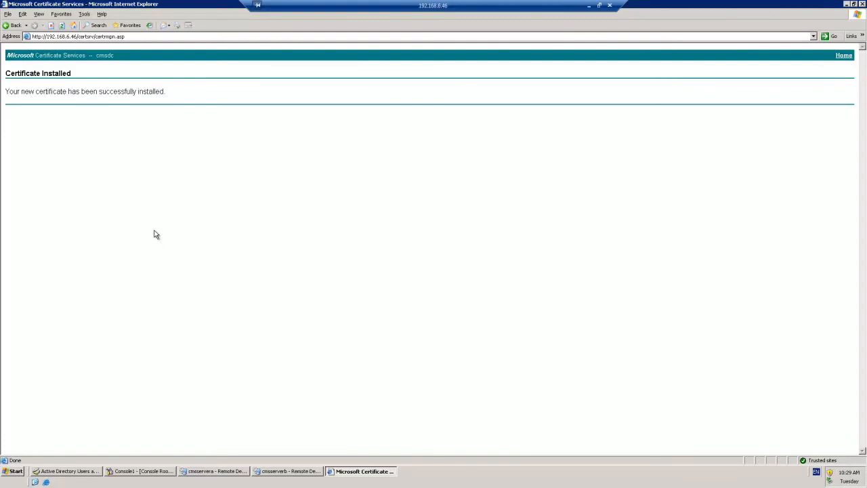
Step: Return to the Certificate Services home page and go to Request a certificate > advanced certificate request
click(843, 56)
click(58, 159)
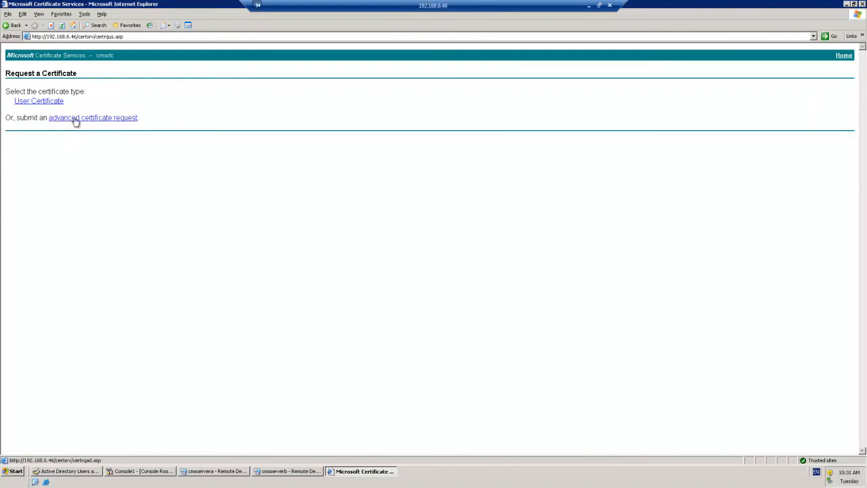
click(74, 118)
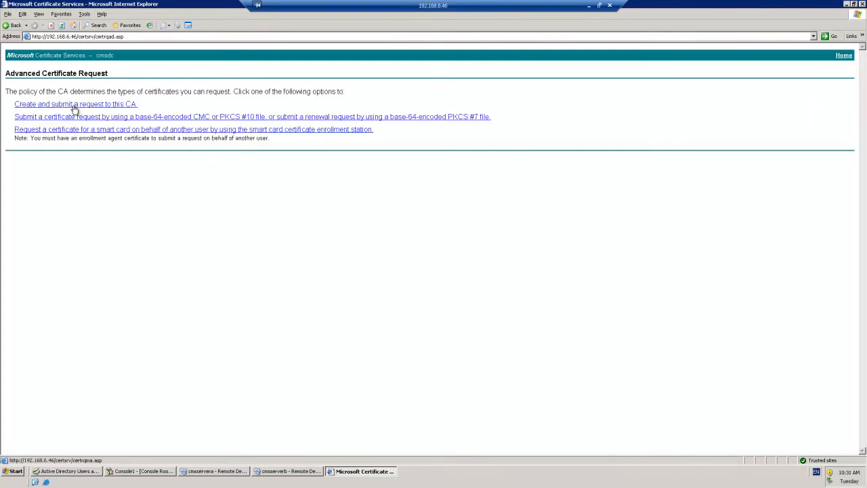
Step: Create a request with the Administrator template, exportable keys and friendly name admin
click(73, 106)
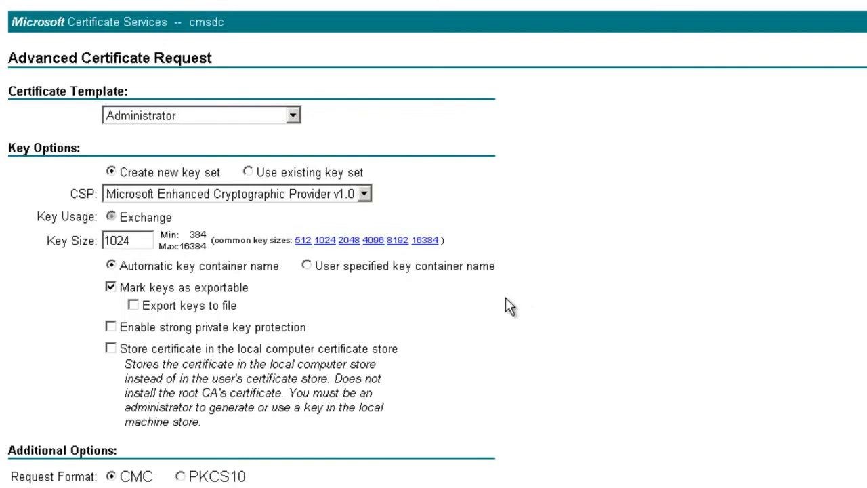
click(111, 291)
click(111, 287)
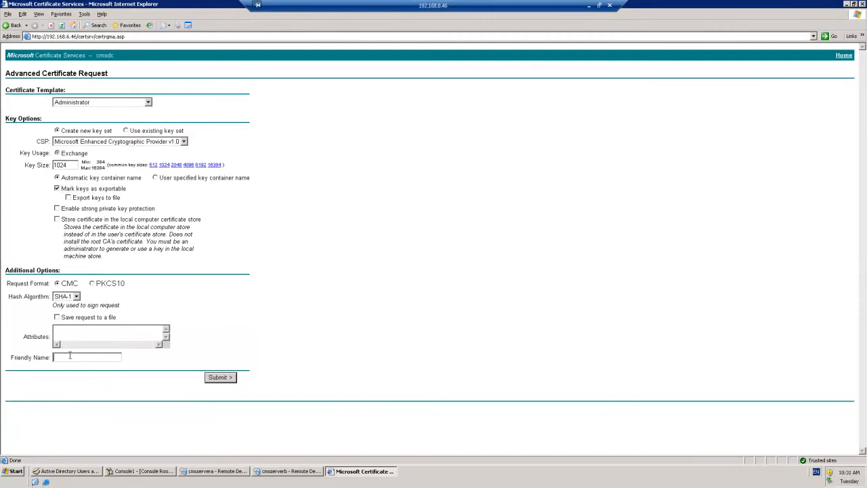
click(69, 356)
text(admin)
Step: Submit the admin request, decline AutoComplete, and install the issued certificate
click(220, 377)
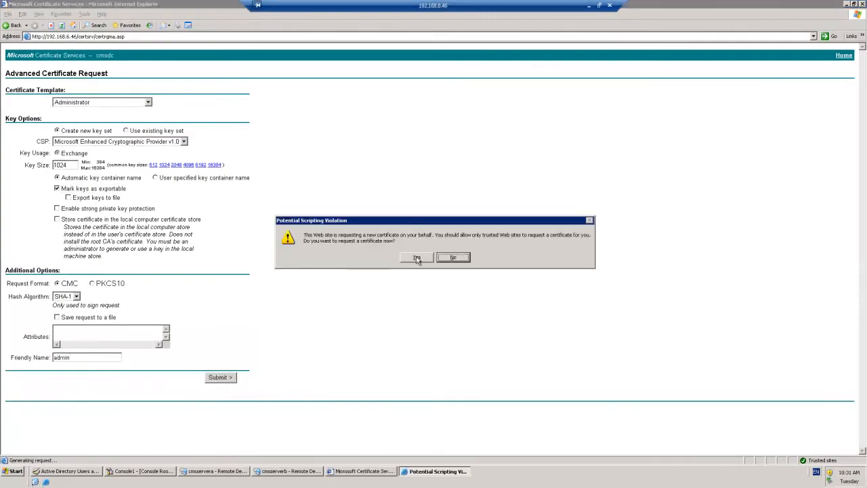
click(417, 257)
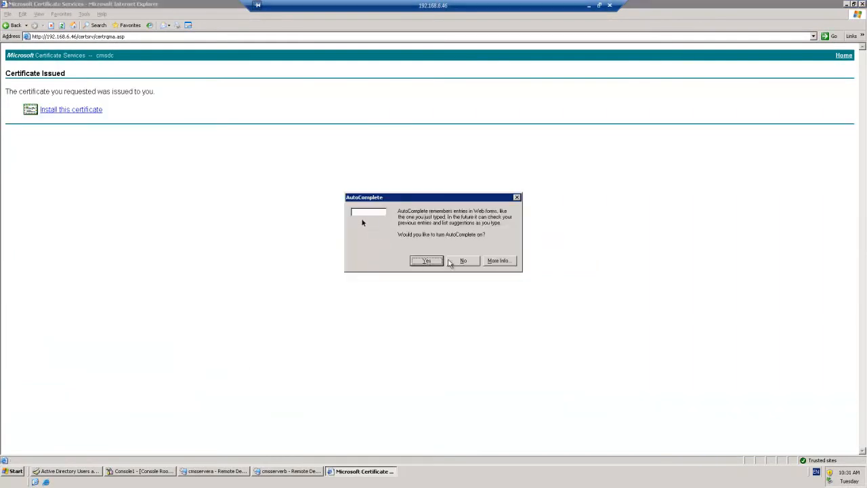
click(463, 260)
click(64, 110)
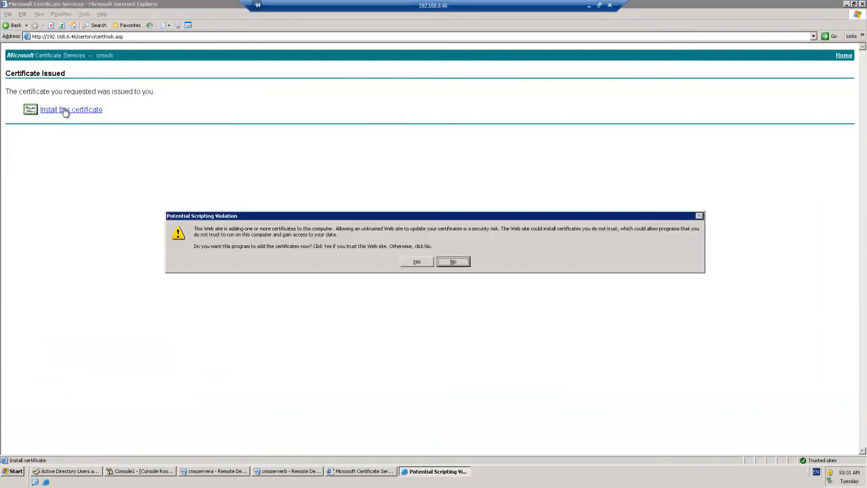
click(415, 261)
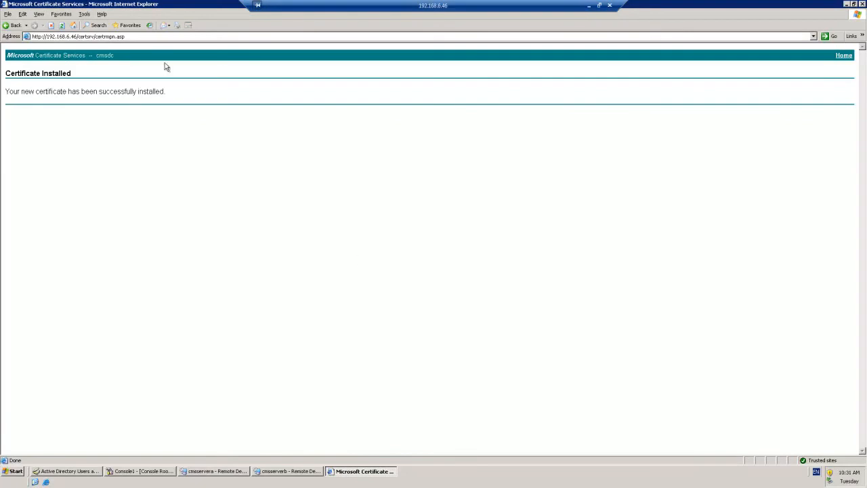
Step: Export the admin certificate with its private key to C:\certs\client.pfx
click(85, 15)
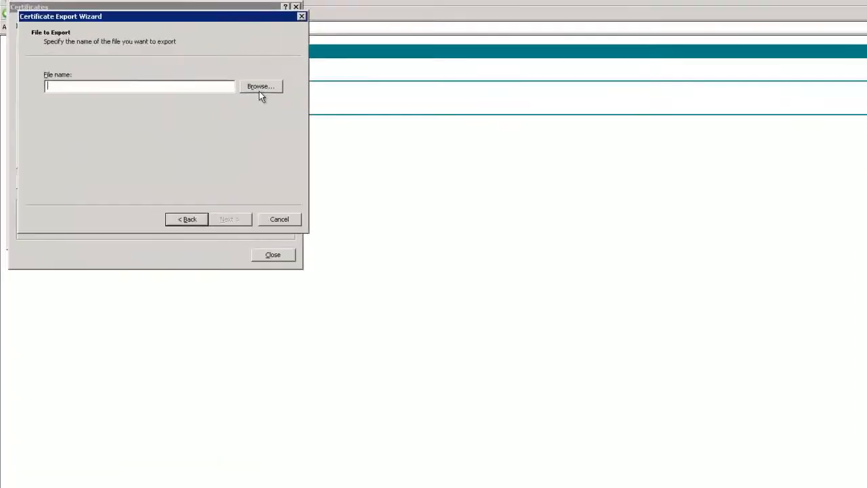
click(258, 90)
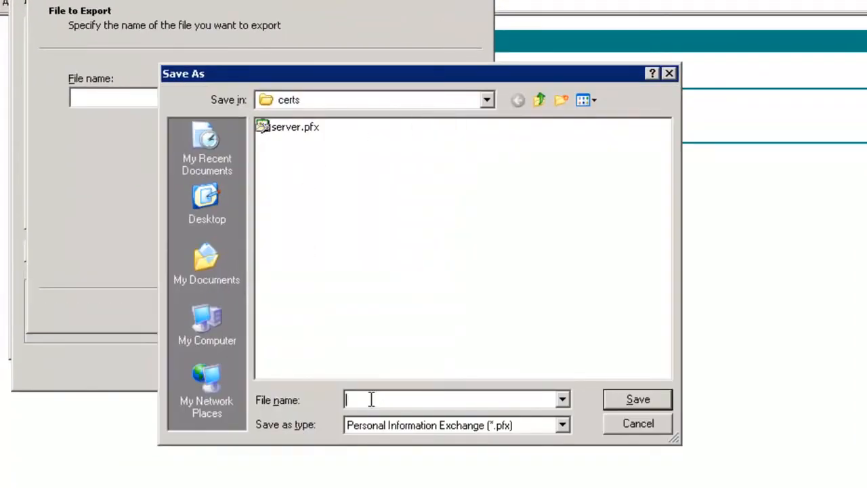
text(client)
click(636, 401)
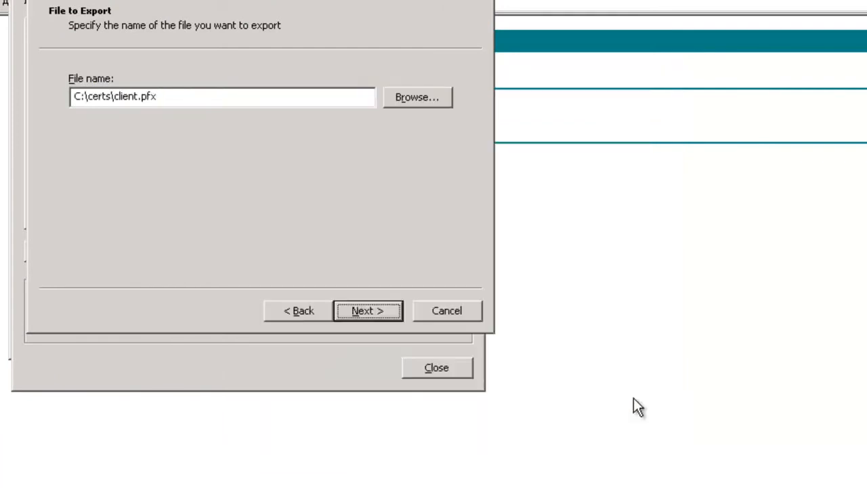
click(373, 318)
click(378, 312)
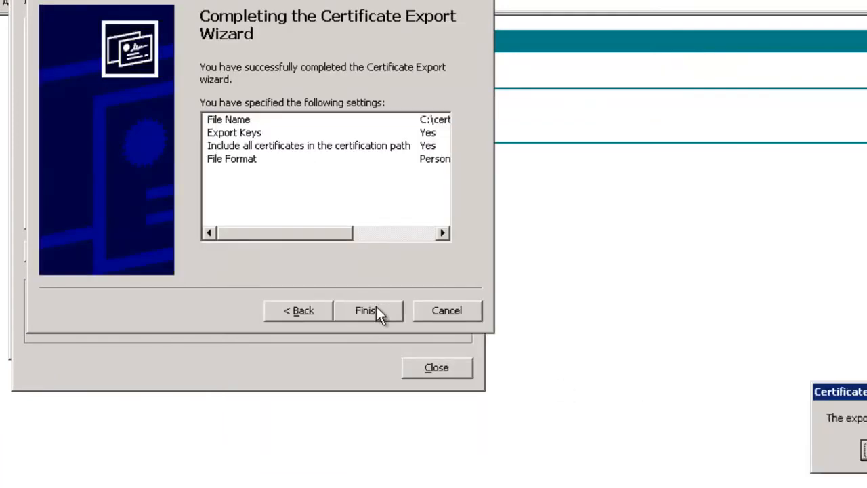
Step: Dismiss the export success message, close Certificates and Internet Options, and minimize the browser
click(864, 449)
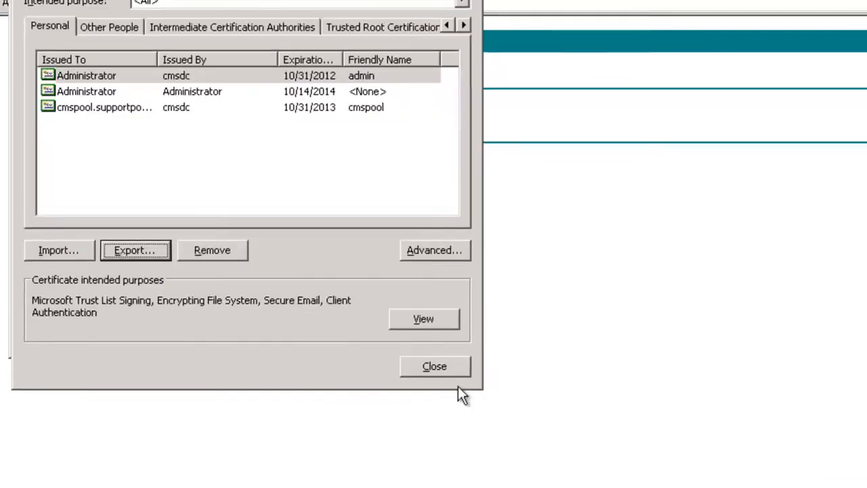
click(436, 367)
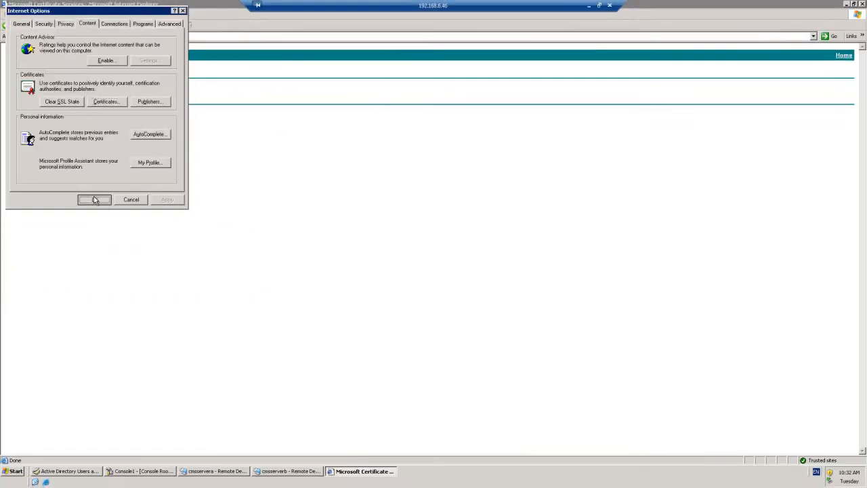
click(95, 200)
click(350, 470)
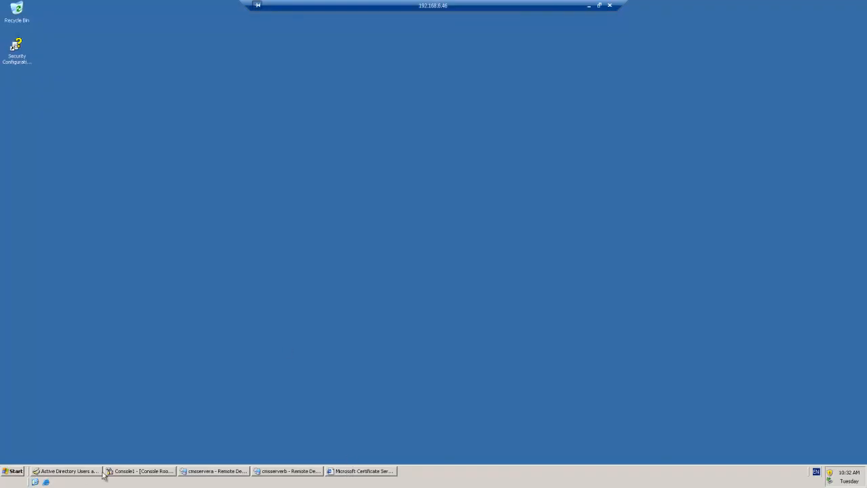
Step: Start a new user in the Users container named OperatorA with logon name OperatorA
click(68, 471)
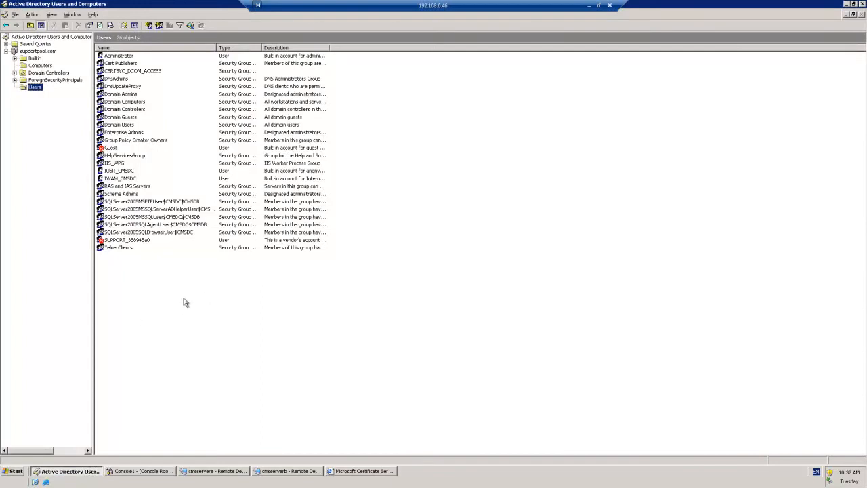
right_click(131, 281)
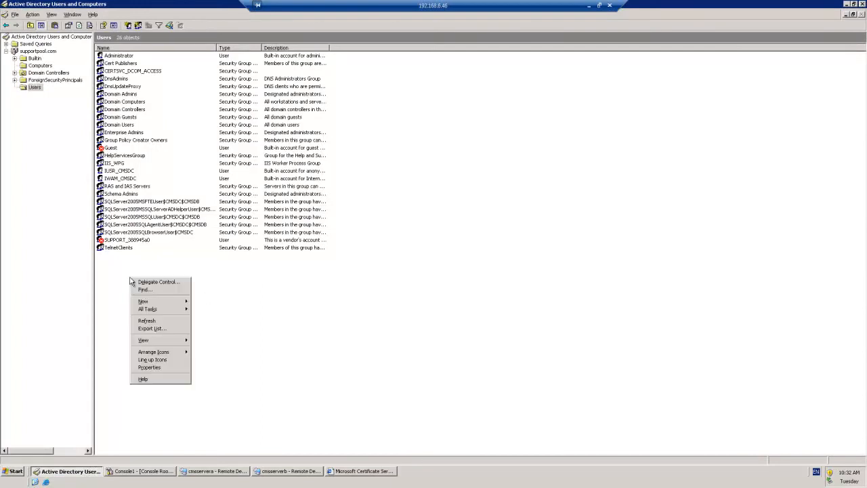
mouse_move(150, 302)
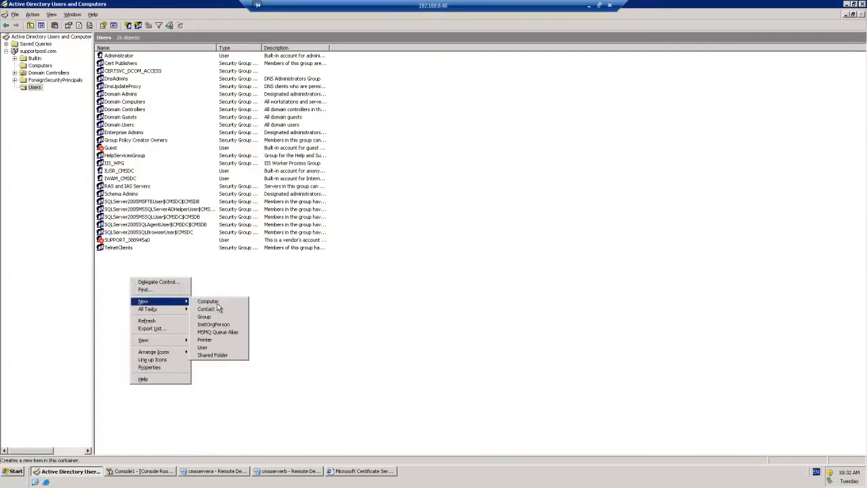
click(202, 347)
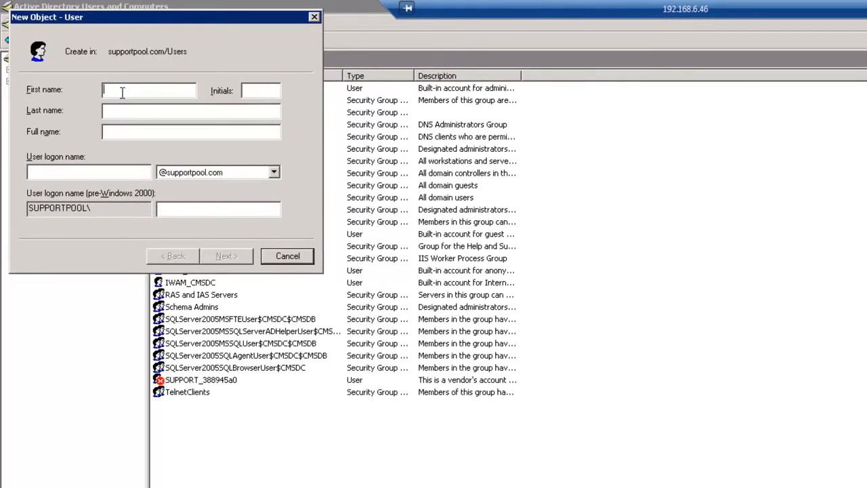
text(OperatorA)
key(Tab)
key(Tab)
text(OperatorA)
click(225, 255)
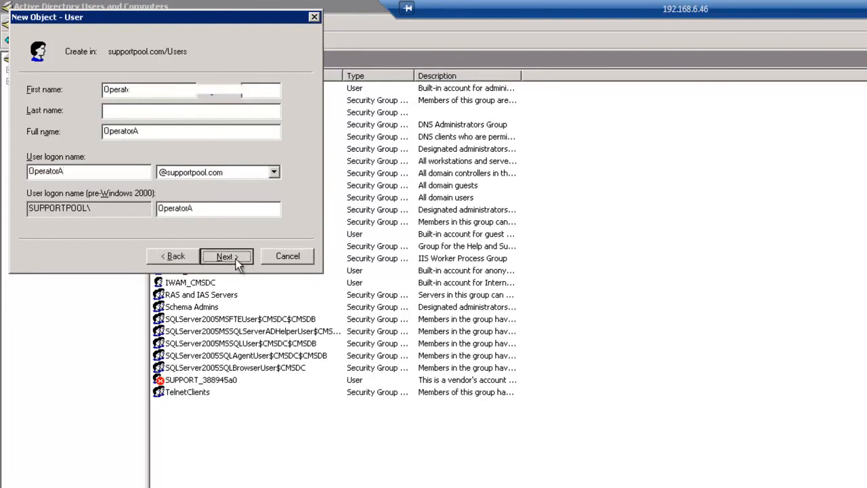
Step: Give OperatorA a non-expiring password with no forced change at next logon, and finish creating it
click(30, 137)
click(30, 172)
click(143, 92)
text(P@ssw0rd)
key(Tab)
text(P@ssw0rd)
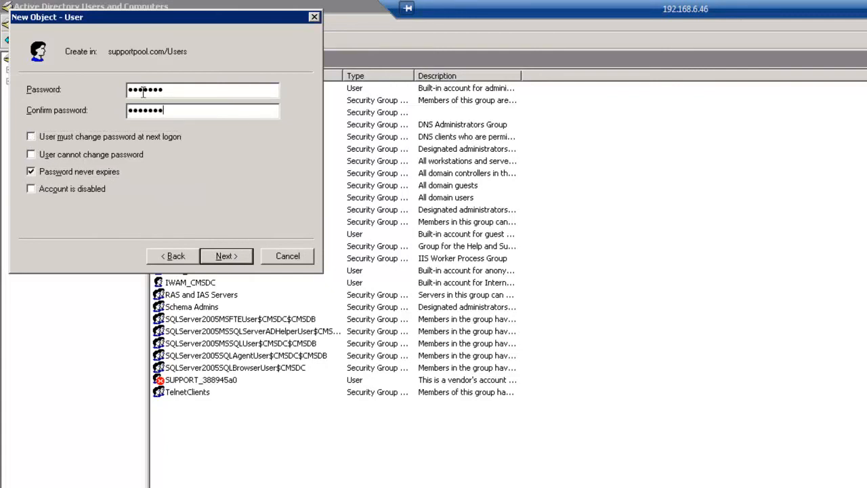
click(218, 255)
click(220, 255)
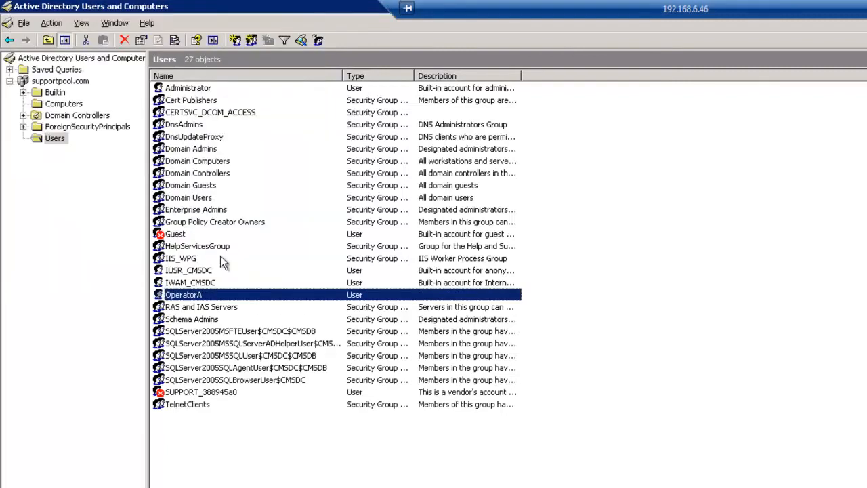
Step: Copy OperatorA into a new user named OperatorB
right_click(190, 298)
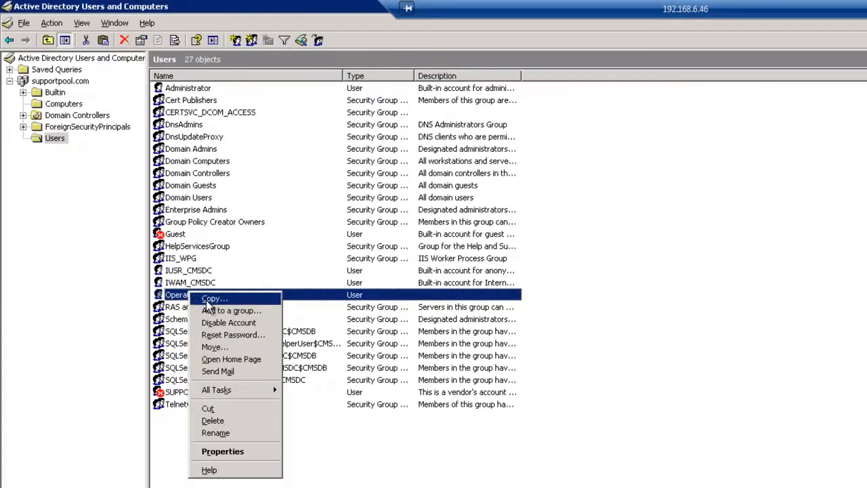
click(205, 300)
text(Ope)
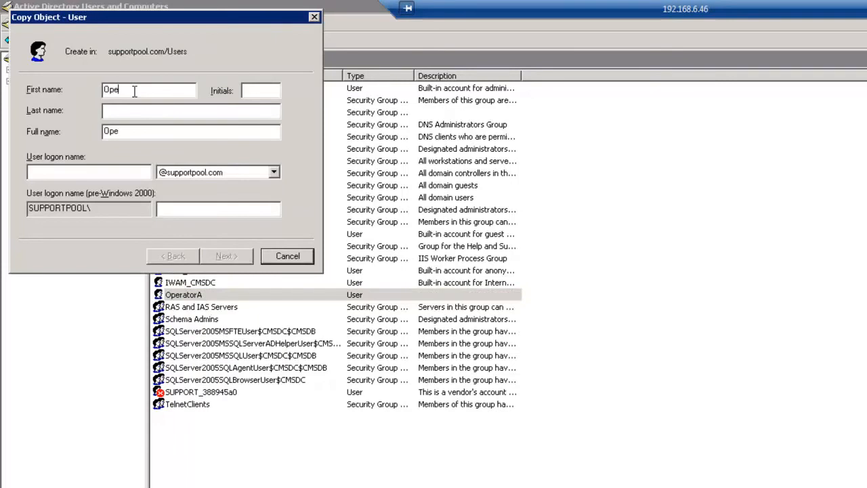
text(ratorB)
key(Tab)
key(Tab)
key(Tab)
key(Tab)
text(OperatorB)
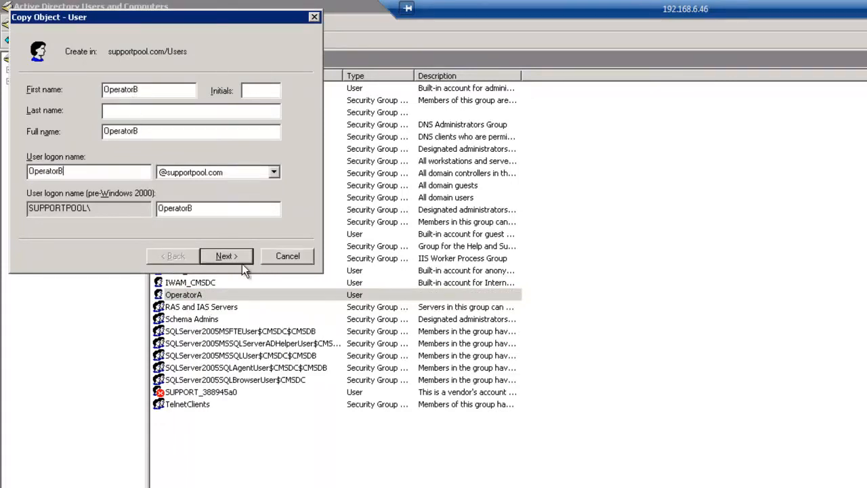
click(231, 256)
Step: Set OperatorB's password, finish the account, and return to the Certificate Services browser
text(********)
key(Tab)
text(********)
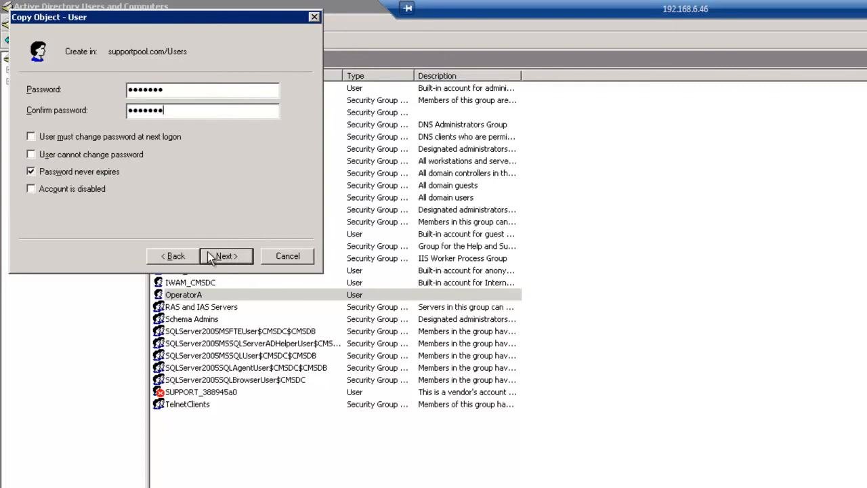
click(226, 255)
click(226, 257)
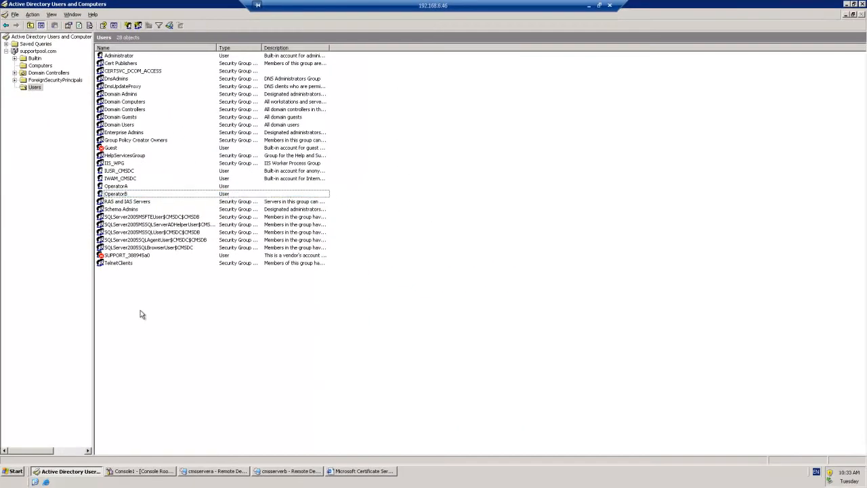
click(846, 4)
click(357, 471)
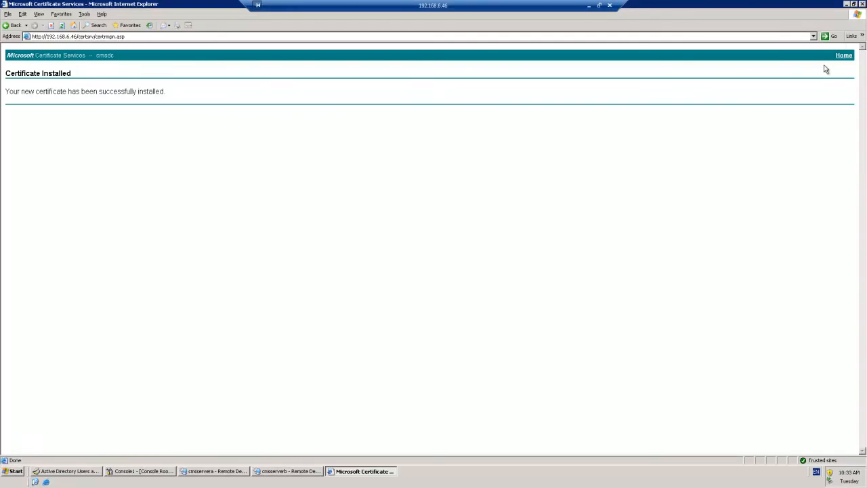
Step: Open a new Internet Explorer window and load the certsrv site at 192.168.6.46
click(862, 4)
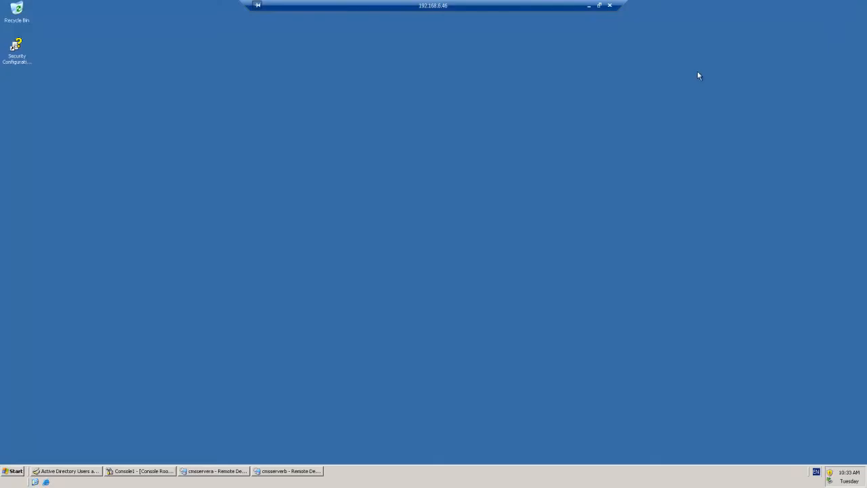
click(46, 482)
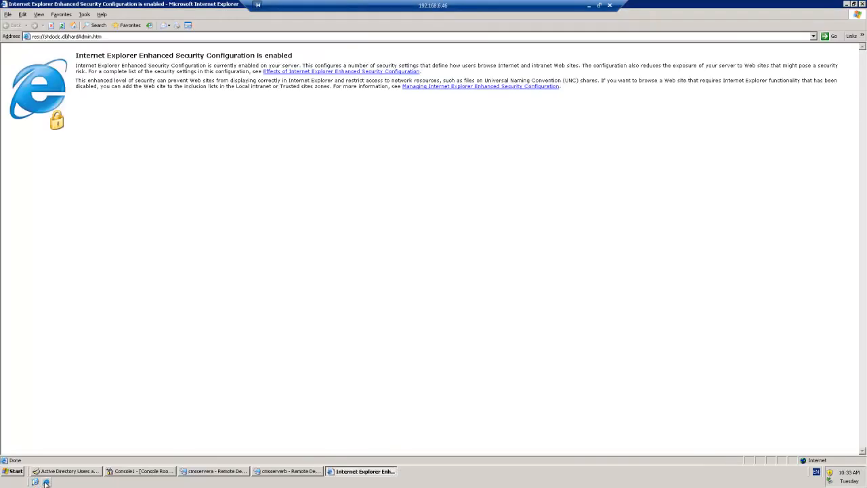
click(101, 37)
text(192)
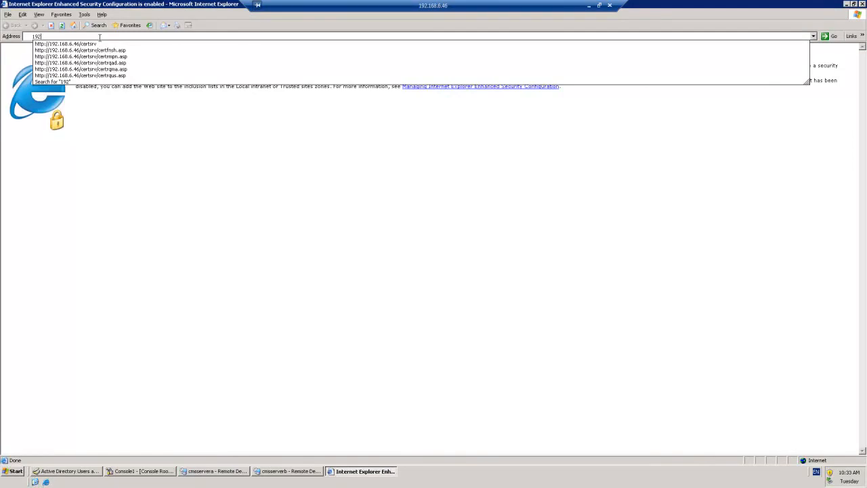
key(Down)
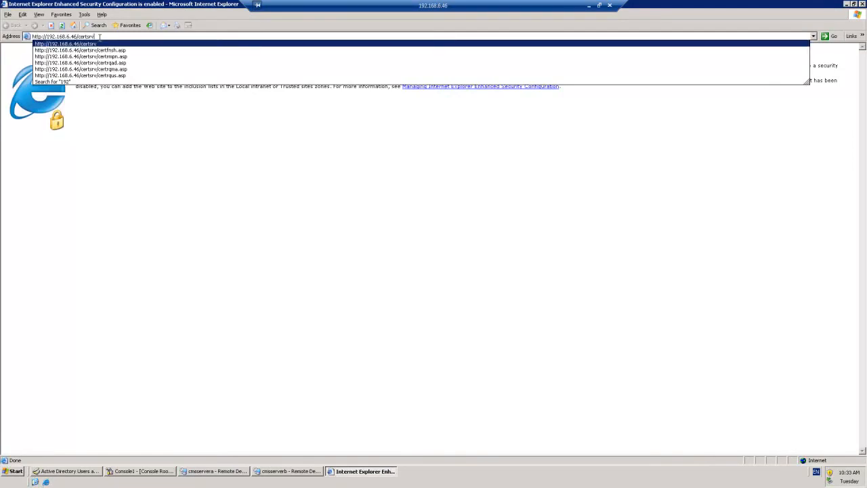
key(Return)
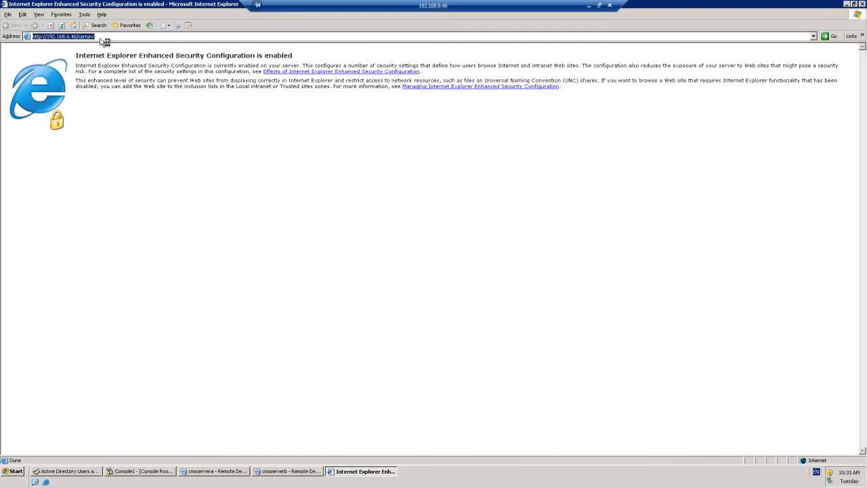
Step: Sign in as OperatorA with the account password and go to Request a Certificate
text(OperatorA)
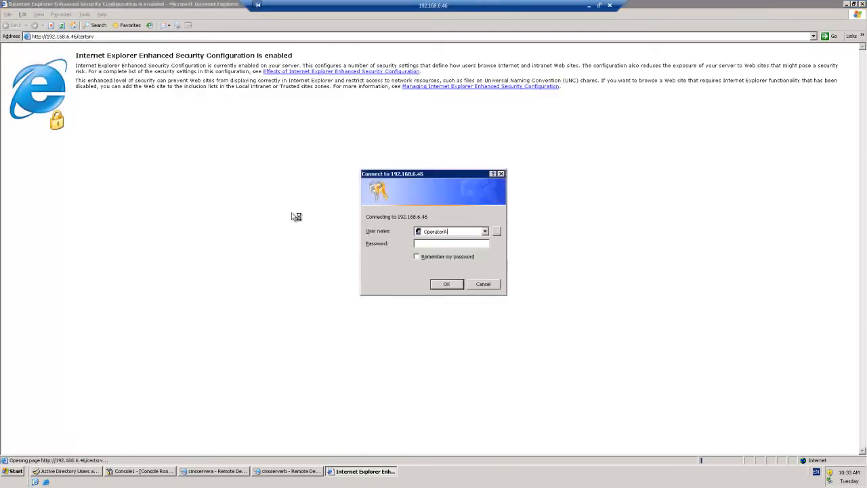
key(Tab)
text(*******)
key(Return)
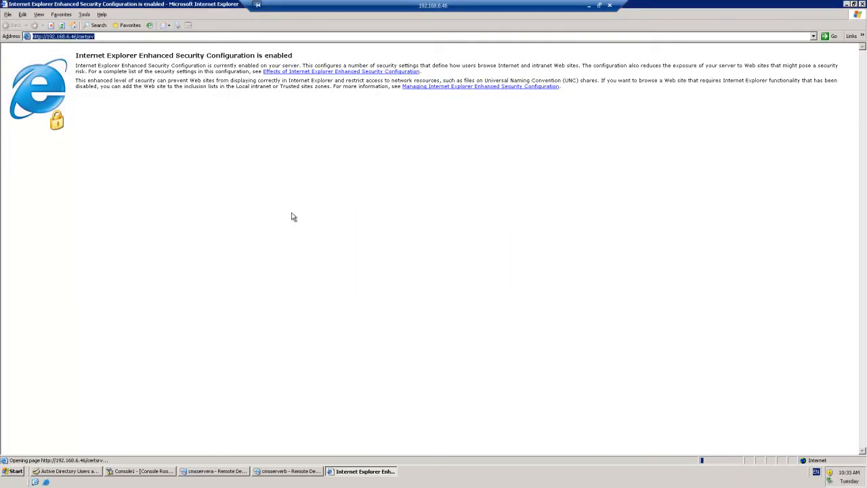
click(59, 160)
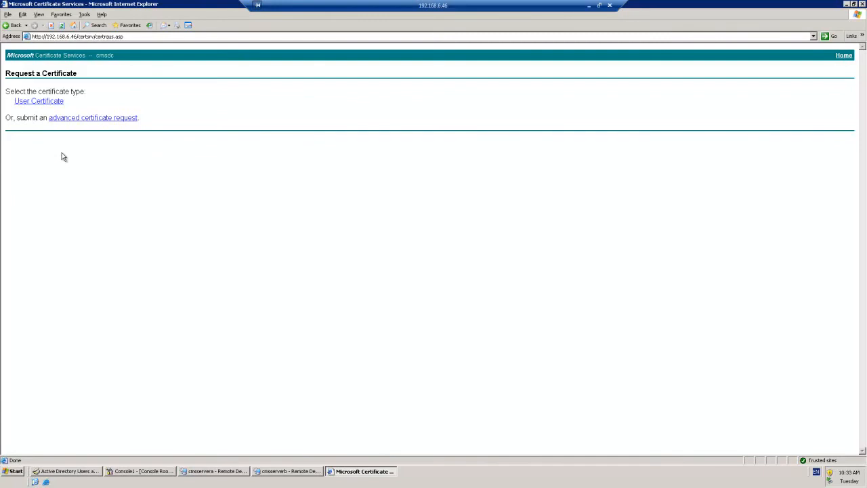
Step: Submit an advanced request using the User template, then install the issued certificate
click(82, 118)
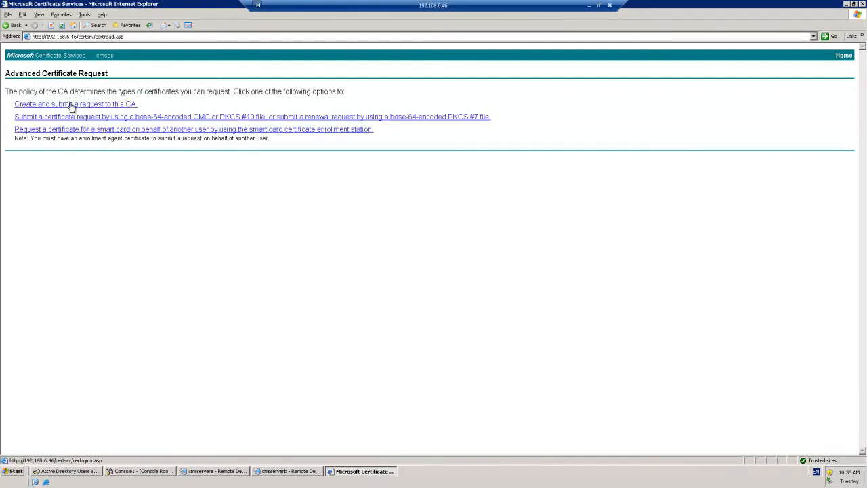
click(72, 106)
click(87, 100)
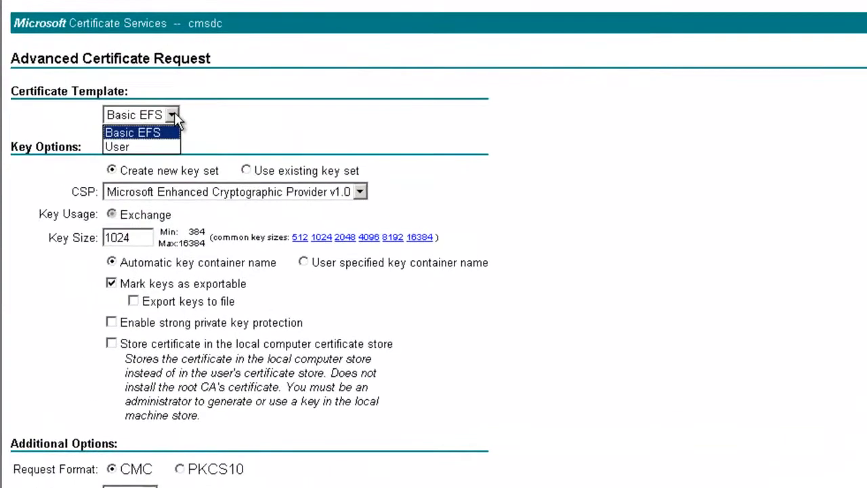
click(151, 147)
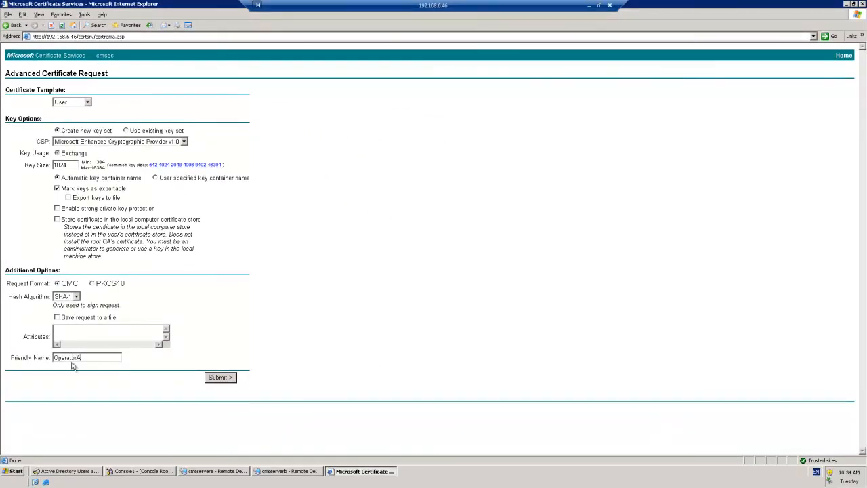
click(223, 378)
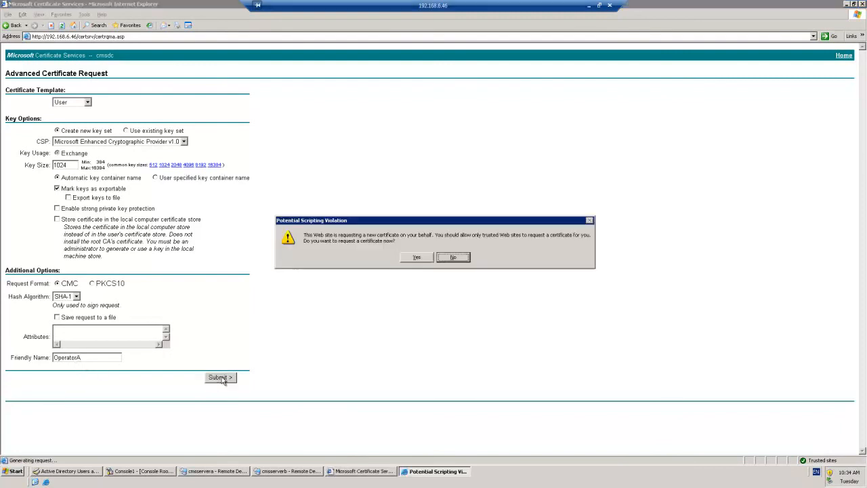
click(415, 261)
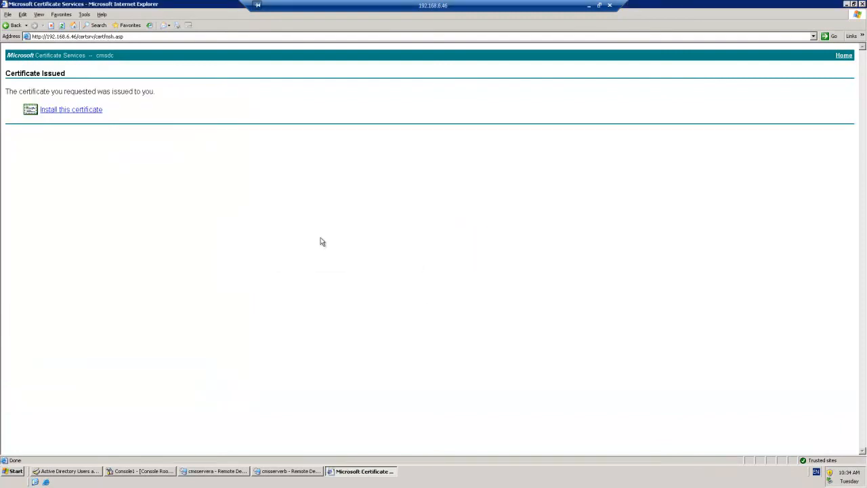
click(80, 111)
click(416, 263)
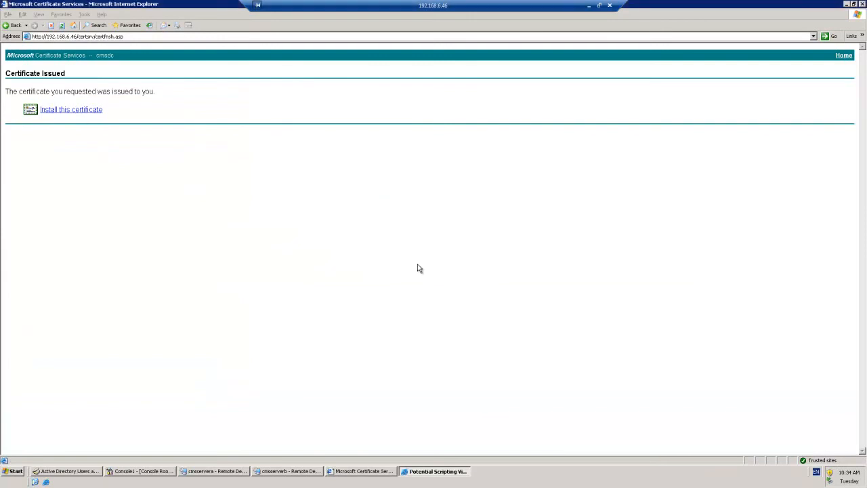
Step: Open the Certificates list from Internet Options' Content settings
click(84, 14)
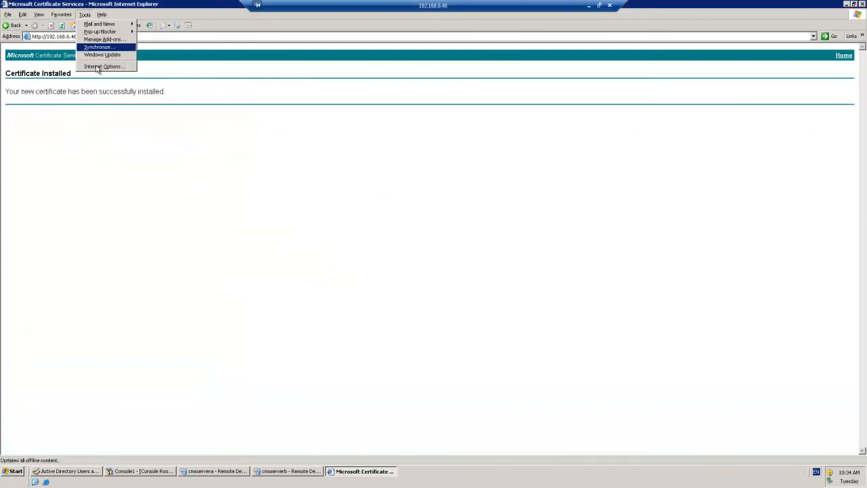
click(99, 68)
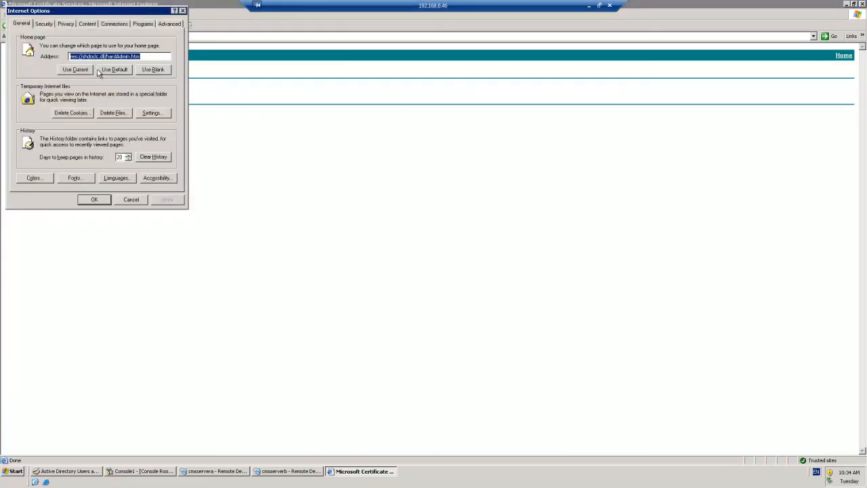
click(88, 24)
click(106, 101)
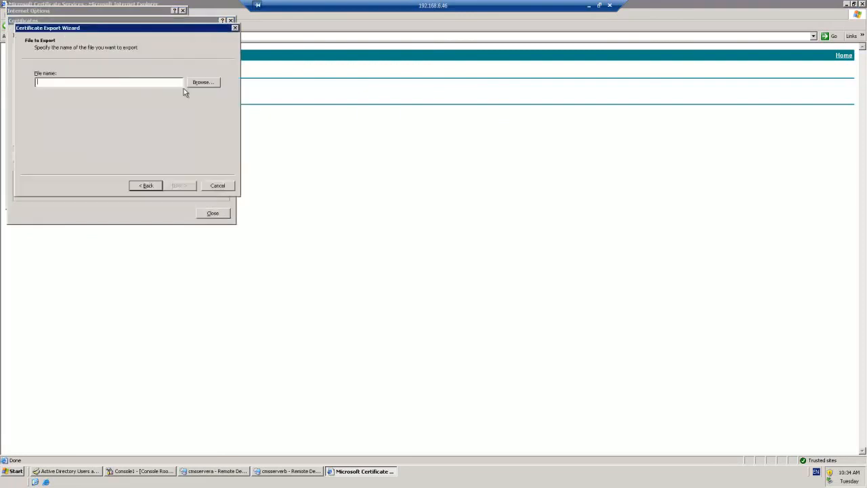
Step: Export the operator certificate to C:\certs\OperatorA.pfx
click(195, 84)
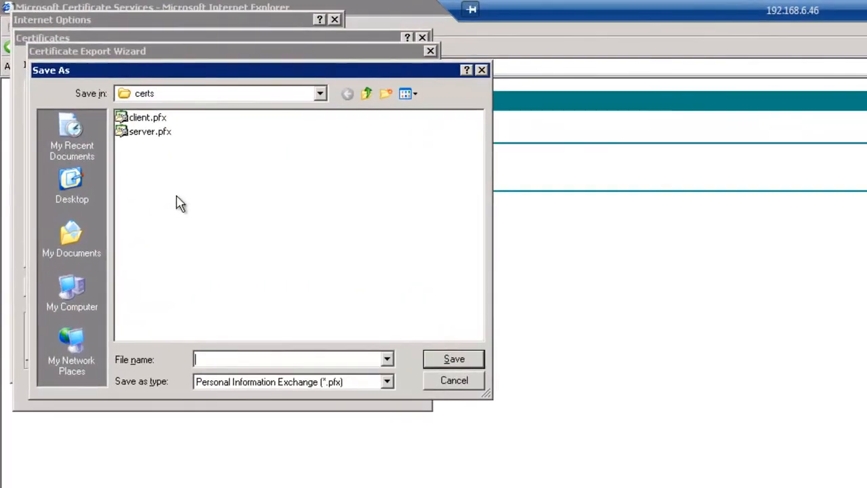
text(OperatorA)
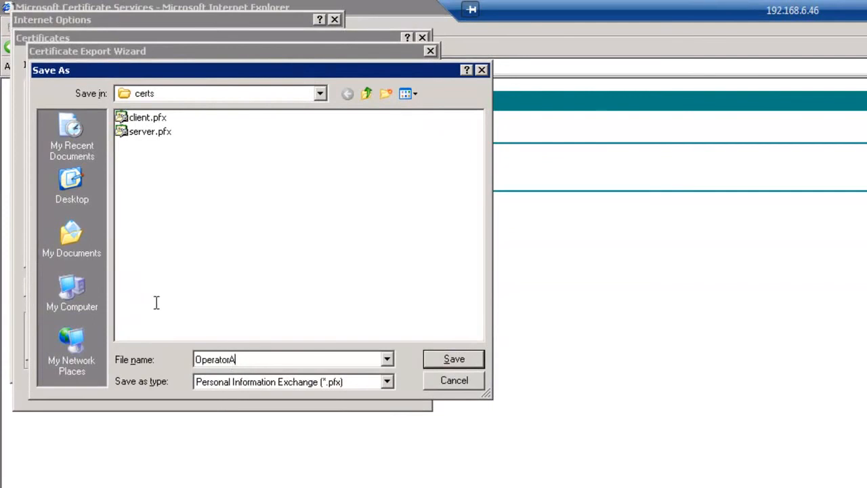
click(454, 360)
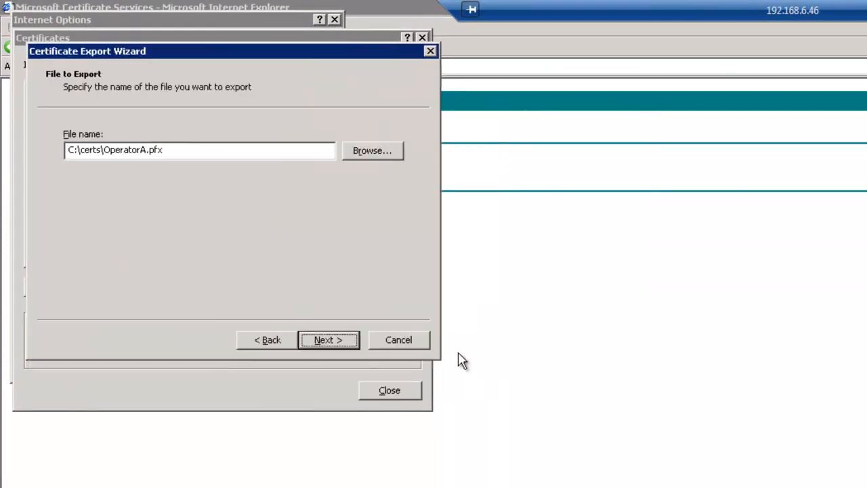
click(322, 343)
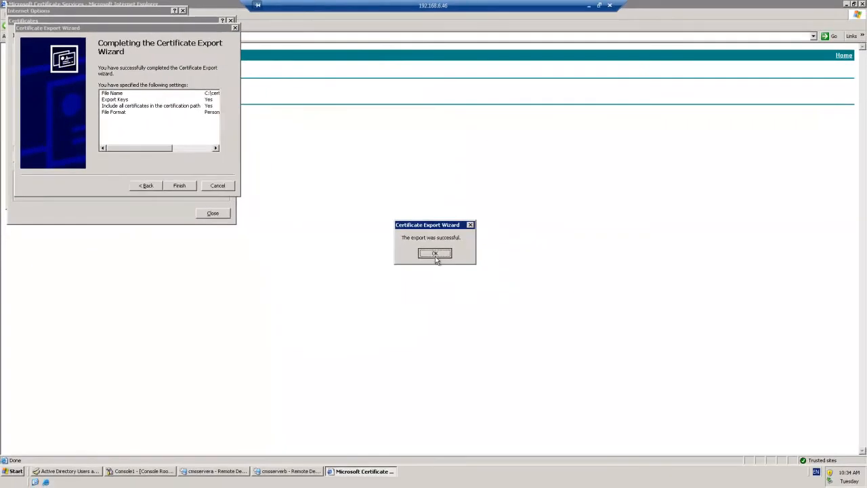
Step: Acknowledge the export, close Certificates and Internet Options, and close the browser
click(514, 290)
click(245, 244)
click(107, 199)
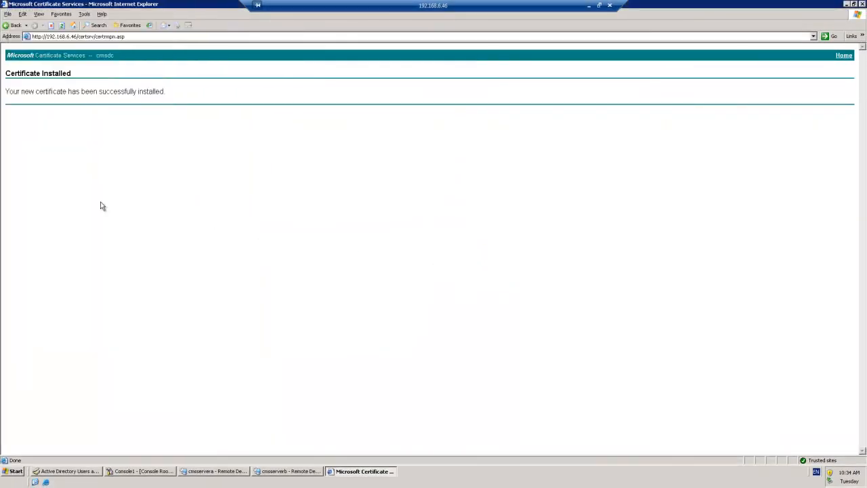
click(862, 4)
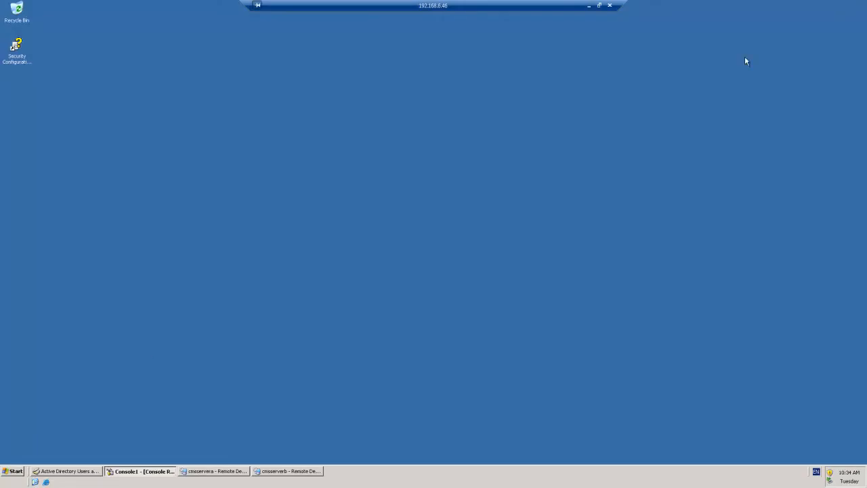
Step: Launch a new browser, allow the certificate request, and install the issued certificate
click(15, 472)
click(46, 481)
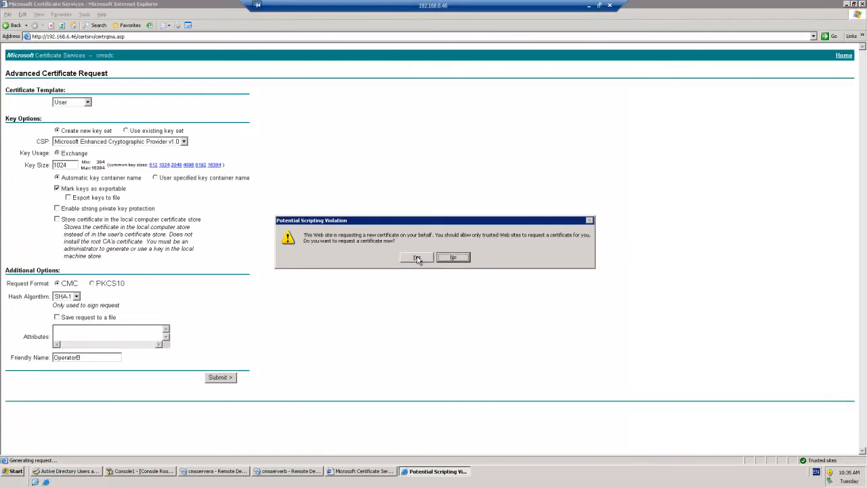
click(416, 257)
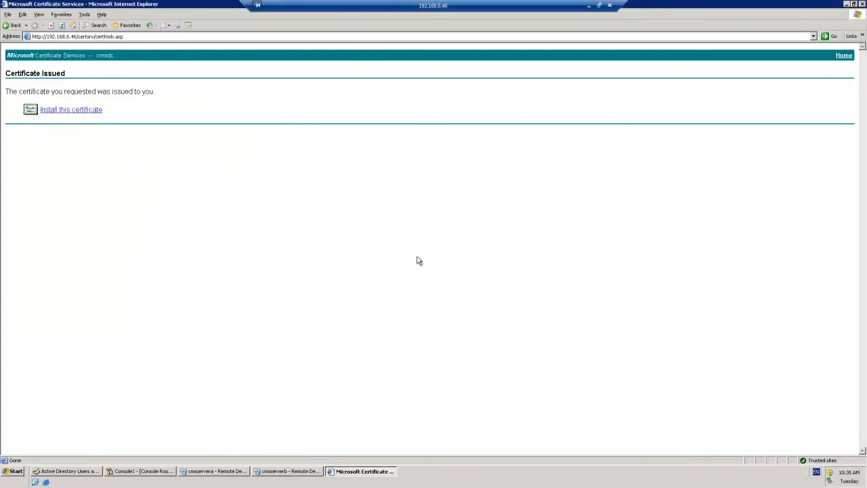
click(84, 111)
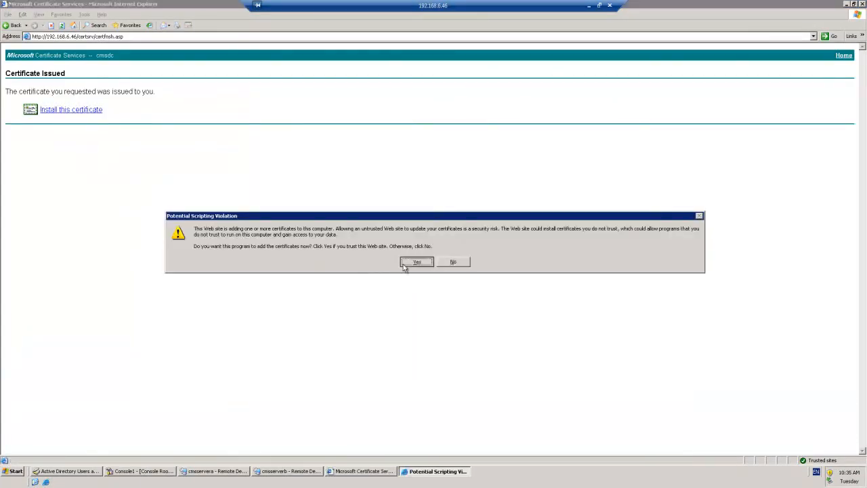
click(404, 264)
Step: In Internet Options' Certificates list, select the second operator's certificate and start exporting it
click(84, 15)
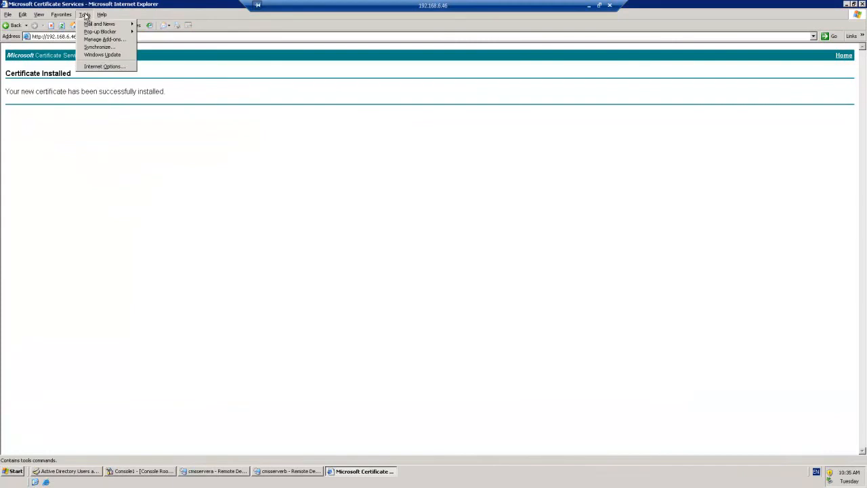
click(97, 66)
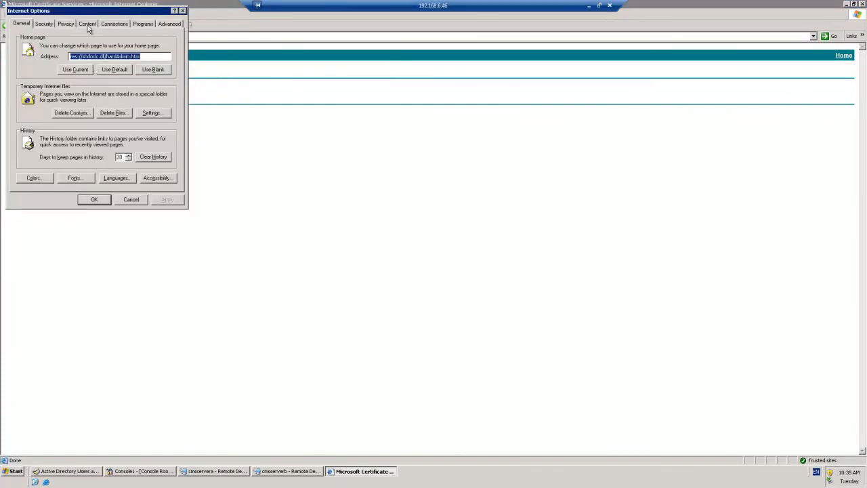
click(87, 25)
click(105, 101)
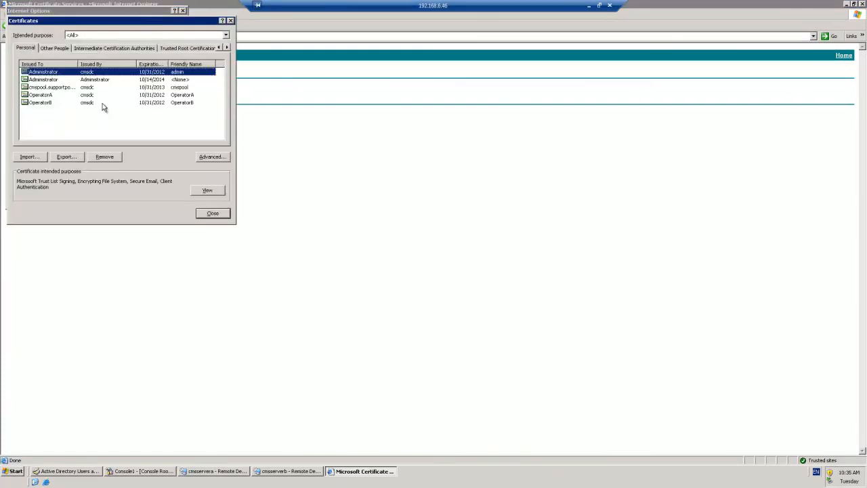
click(44, 103)
click(66, 157)
Step: Save the export as OperatorB.pfx in C:\certs and finish the wizard
click(176, 185)
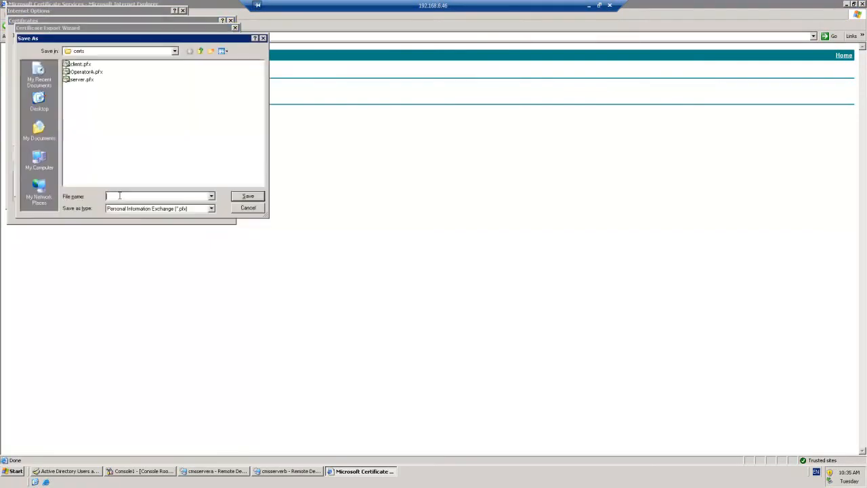
text(Operator)
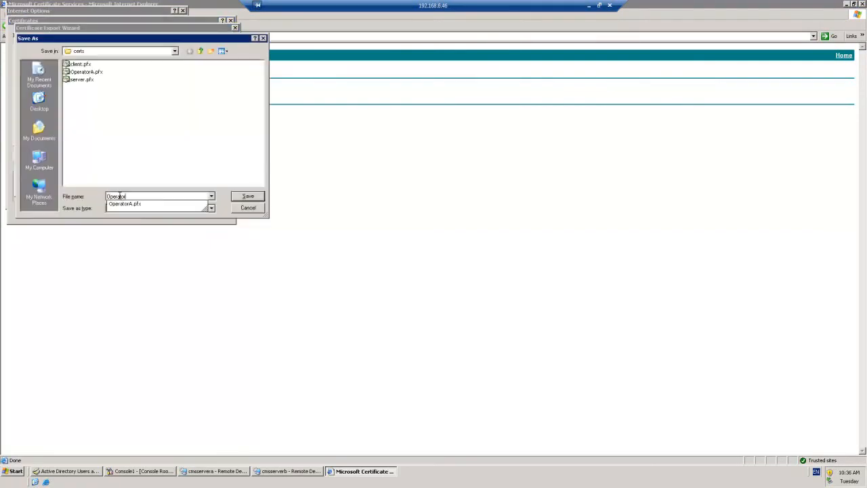
text(B)
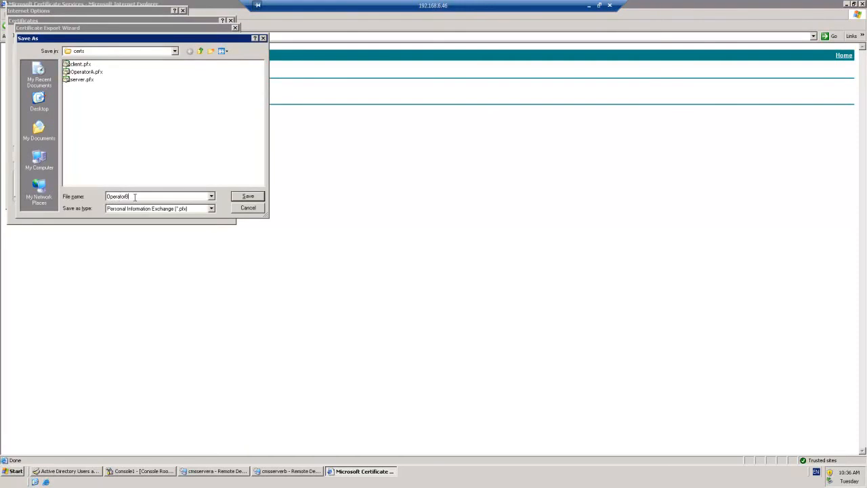
click(248, 197)
click(180, 187)
click(179, 186)
Step: Dismiss the success message, close Certificates and Internet Options, and minimize the browser
click(425, 253)
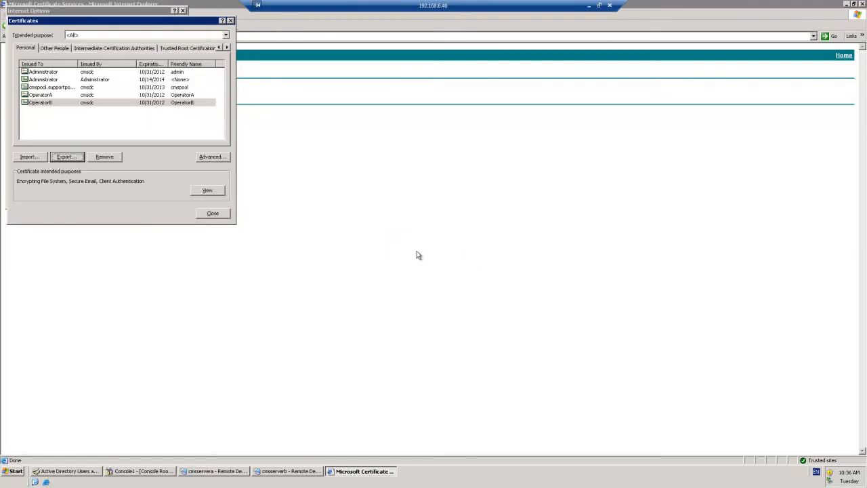
click(210, 216)
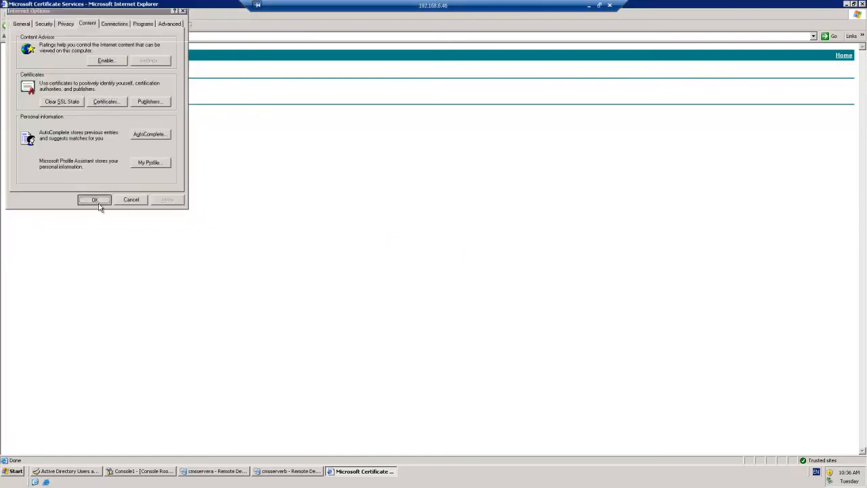
click(98, 202)
click(339, 472)
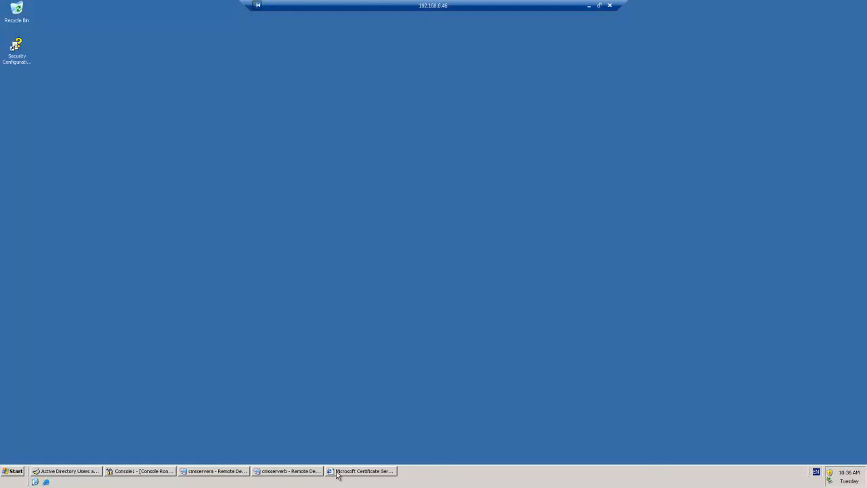
Step: Restore the browser and open the Certificates list from Internet Options' Content settings
click(363, 472)
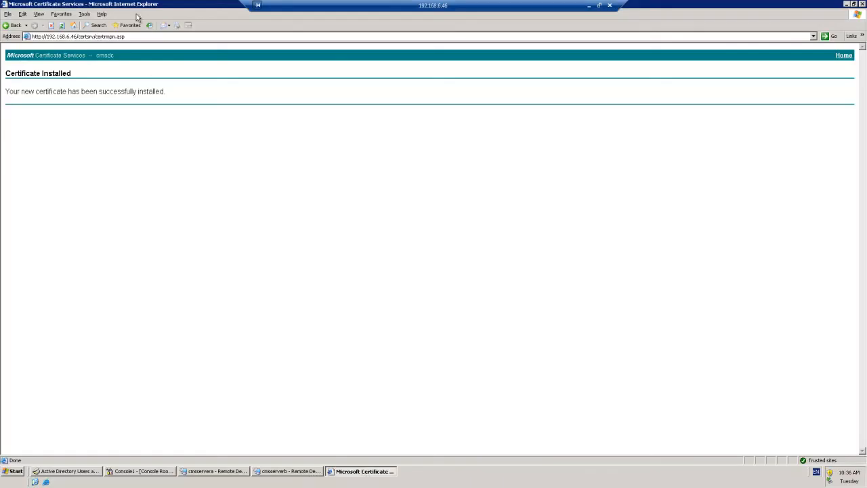
click(83, 14)
click(96, 68)
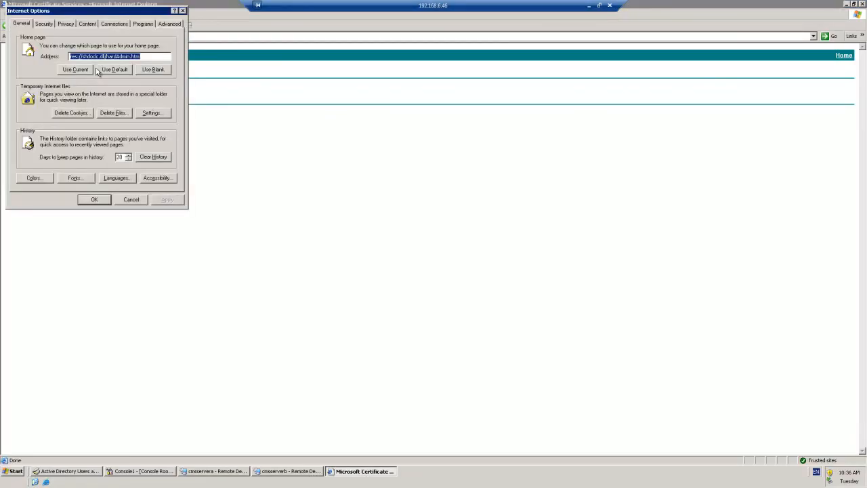
click(88, 24)
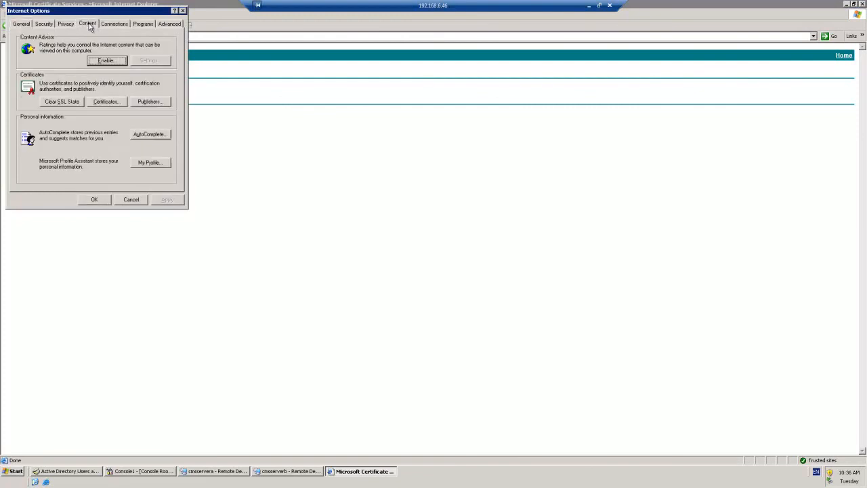
click(105, 101)
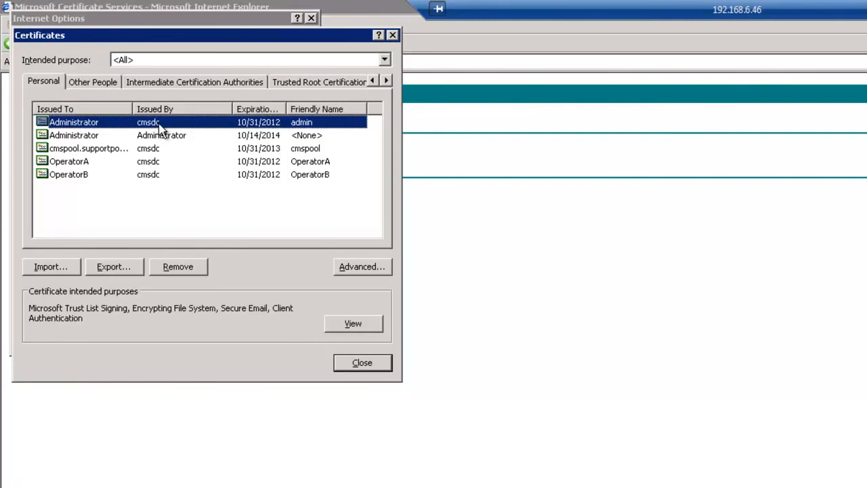
Step: Open the cmsdc root certificate from the Administrator certificate's certification path
click(348, 324)
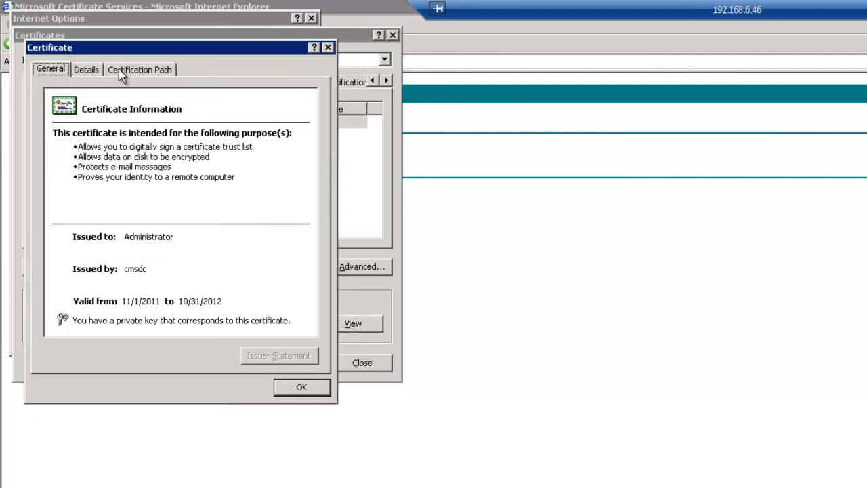
click(129, 72)
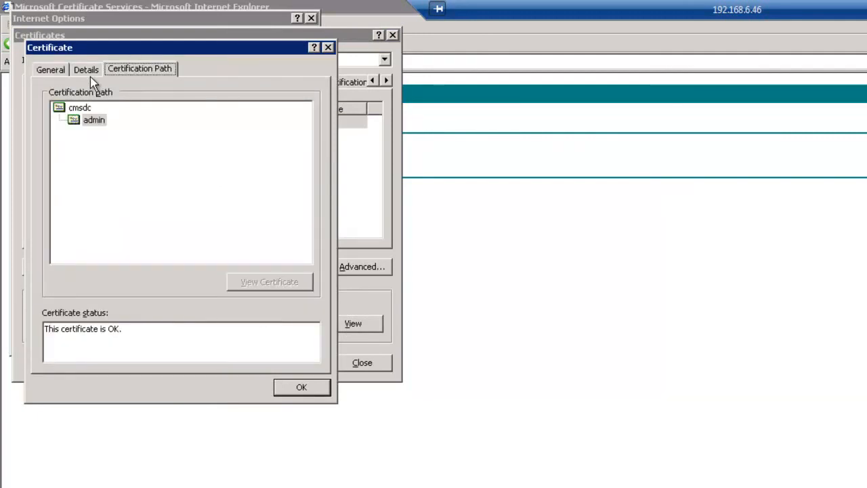
click(81, 109)
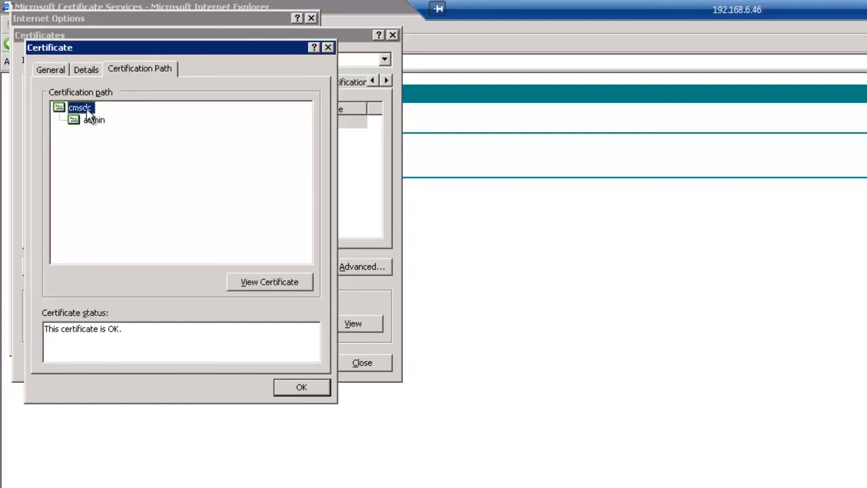
click(271, 281)
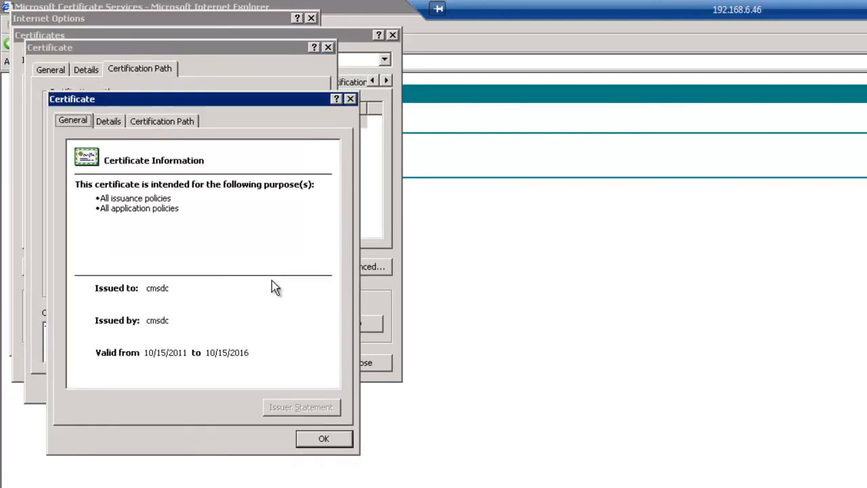
Step: Review the root certificate's tabs, ending on its Details
click(109, 122)
click(74, 121)
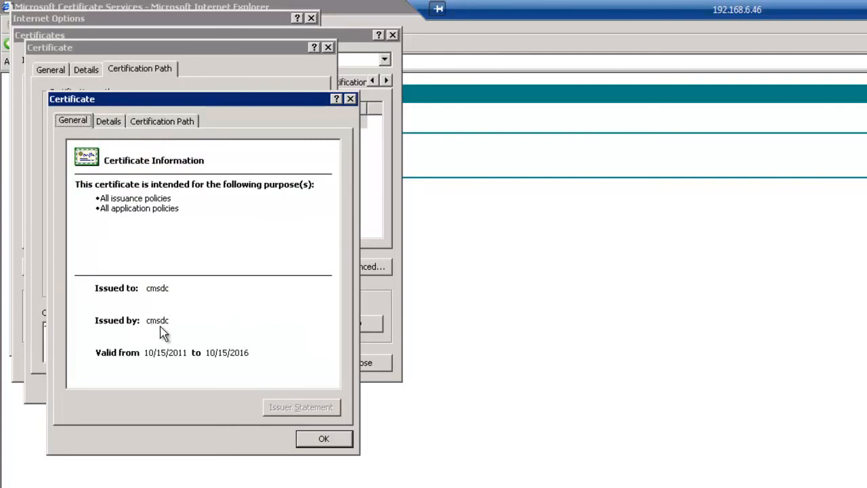
click(155, 122)
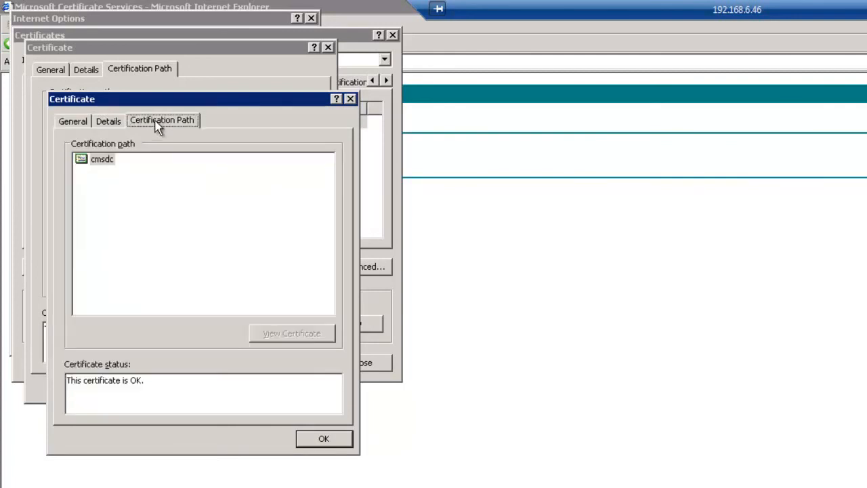
click(100, 121)
Step: Start Copy to File for the root certificate with Base-64 encoded X.509 format
click(288, 409)
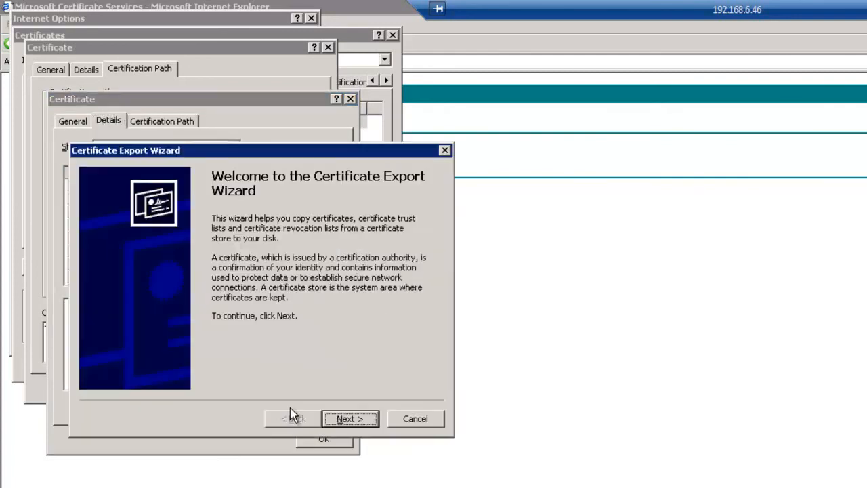
click(351, 420)
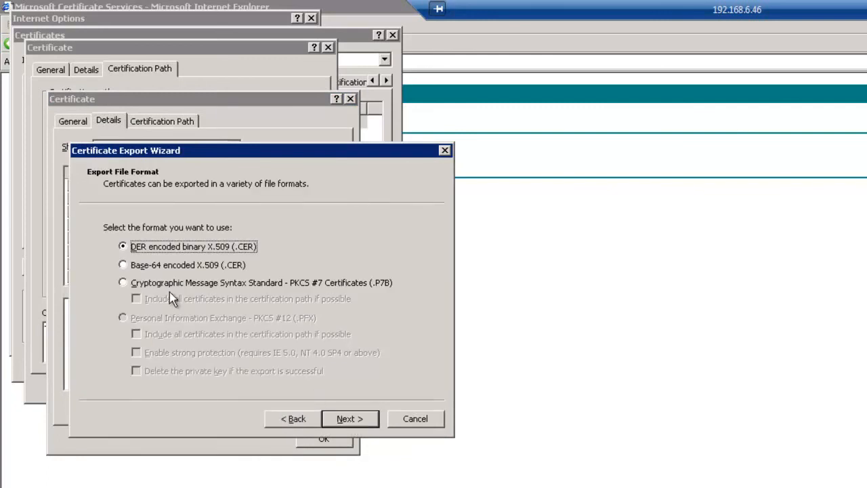
click(140, 267)
click(348, 417)
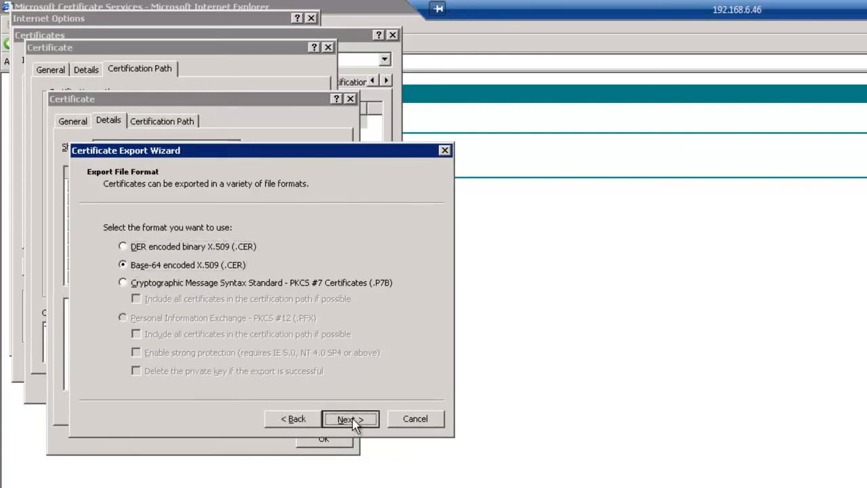
Step: Save the export as root.cer in C:\certs and finish the wizard
click(392, 243)
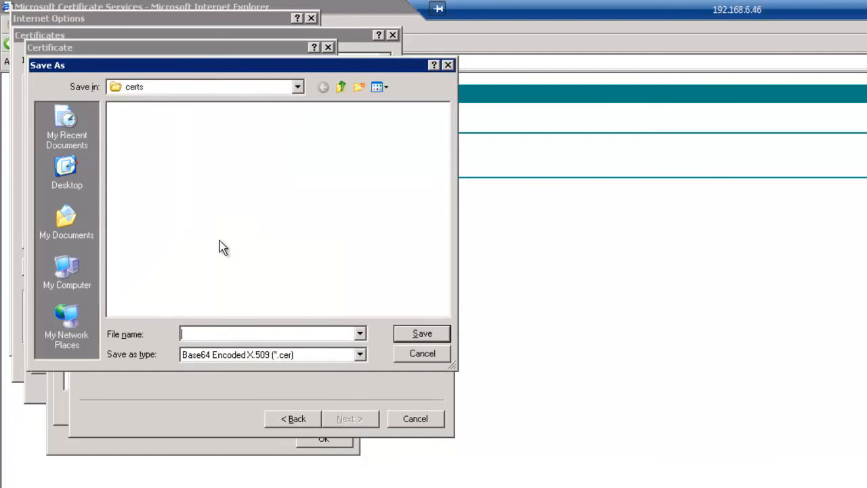
text(root)
click(421, 338)
click(348, 422)
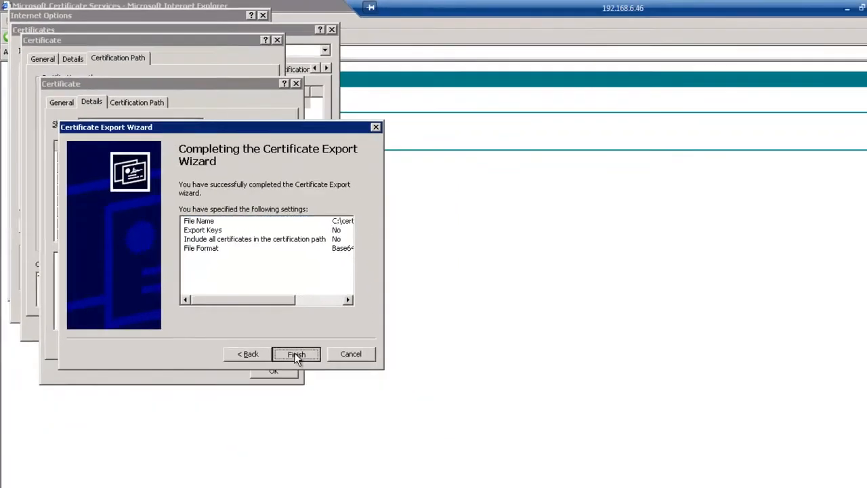
click(349, 418)
Step: Dismiss the success message, close all certificate and options dialogs, and minimize the browser
click(742, 431)
click(191, 260)
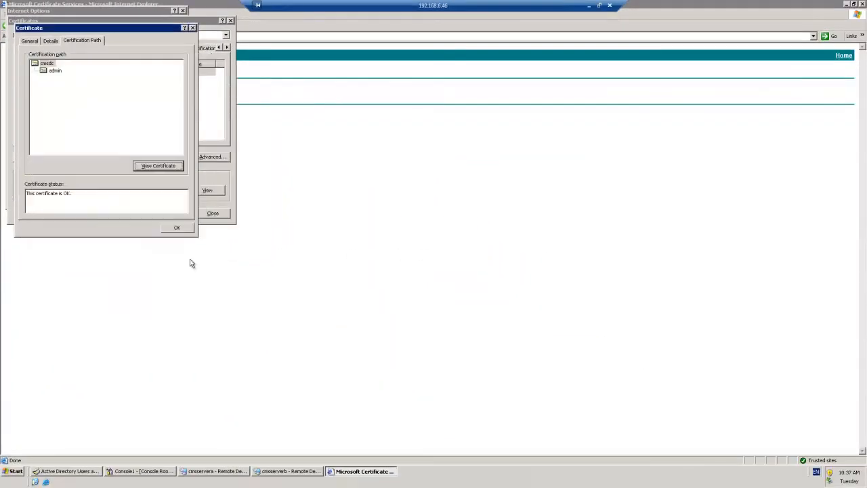
click(176, 228)
click(209, 214)
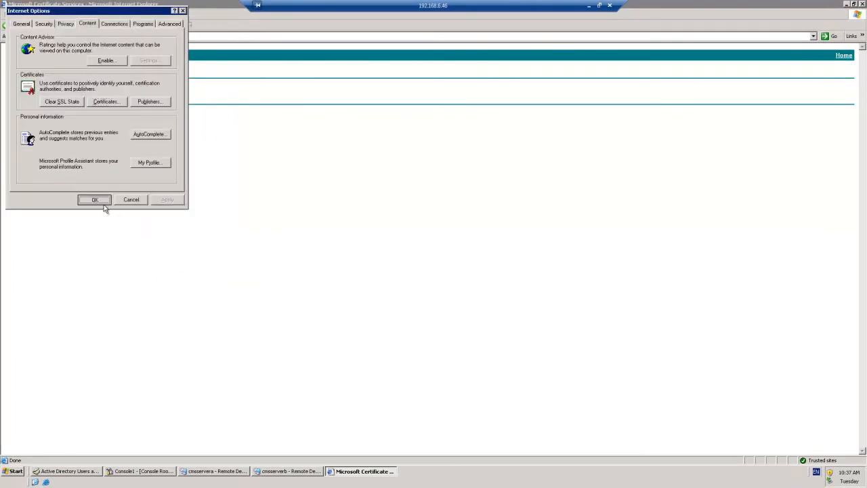
click(100, 199)
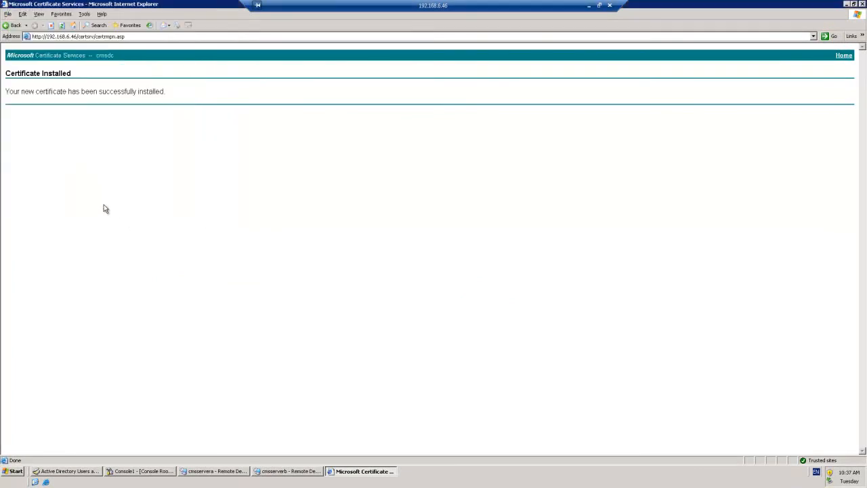
click(348, 471)
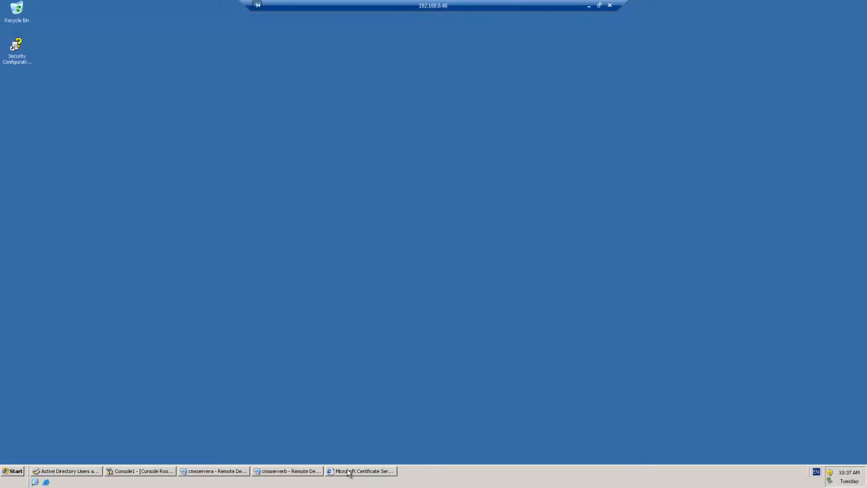